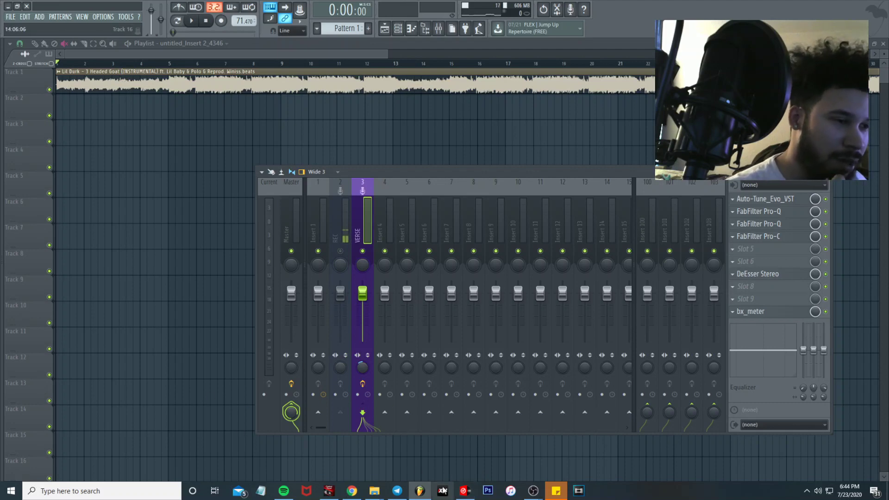
Switch to VirtualDJ to read the beat's key, and return to FL Studio to open Auto-Tune_Evo_VST on the VERSE mixer track.
click(465, 493)
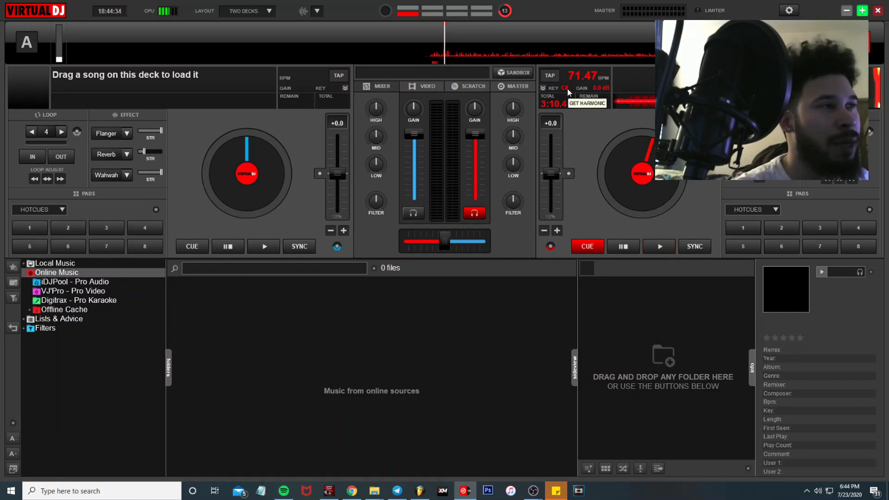
click(427, 492)
click(761, 200)
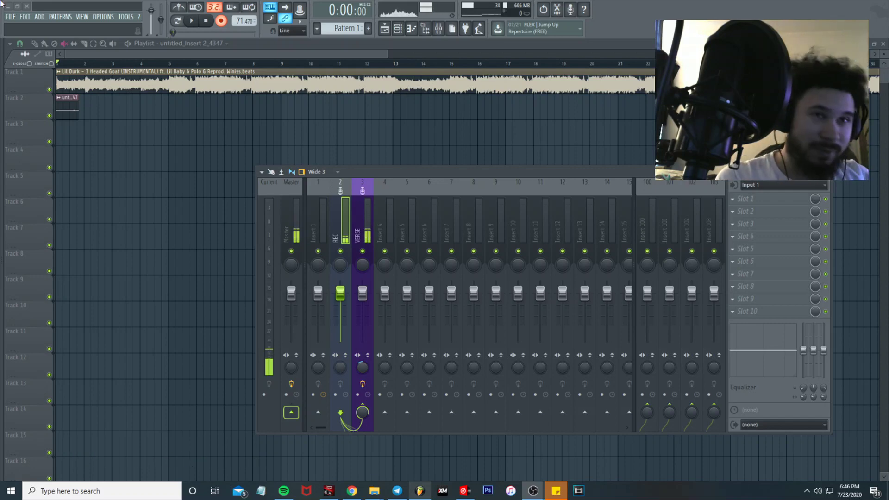
Record vocal takes over the instrumental into the playlist as audio clips, stopping each take and starting another.
click(570, 9)
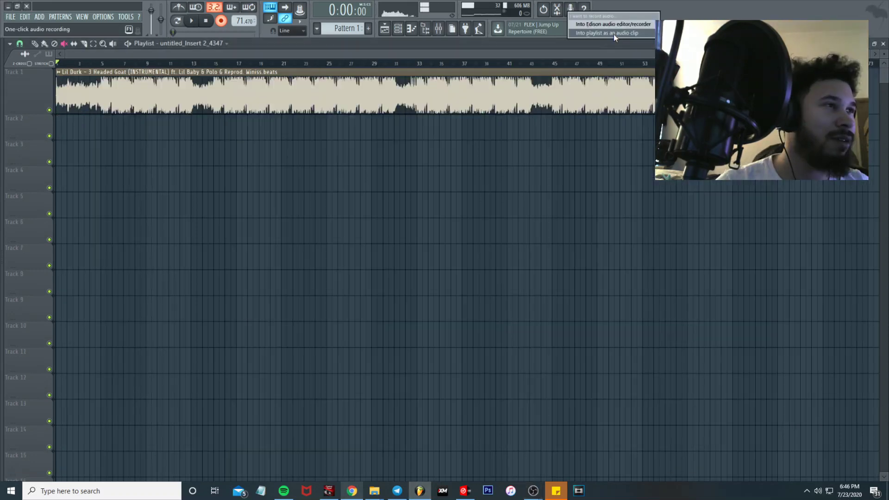
click(614, 33)
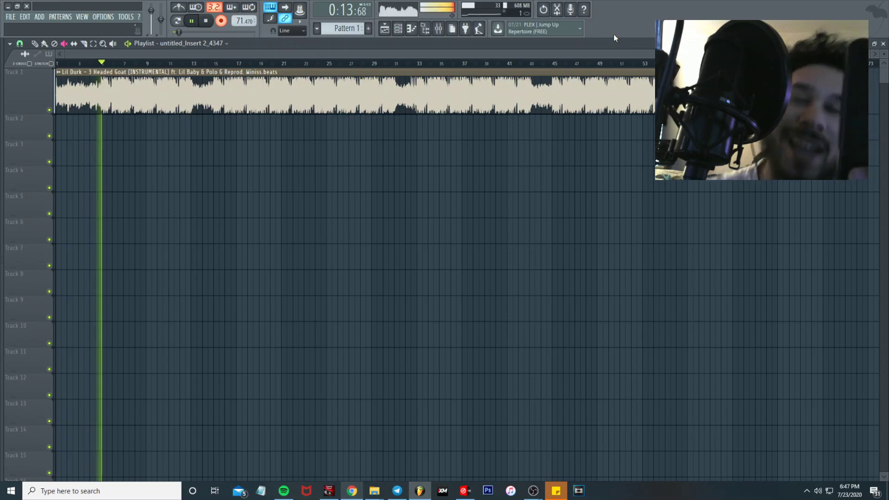
key(space)
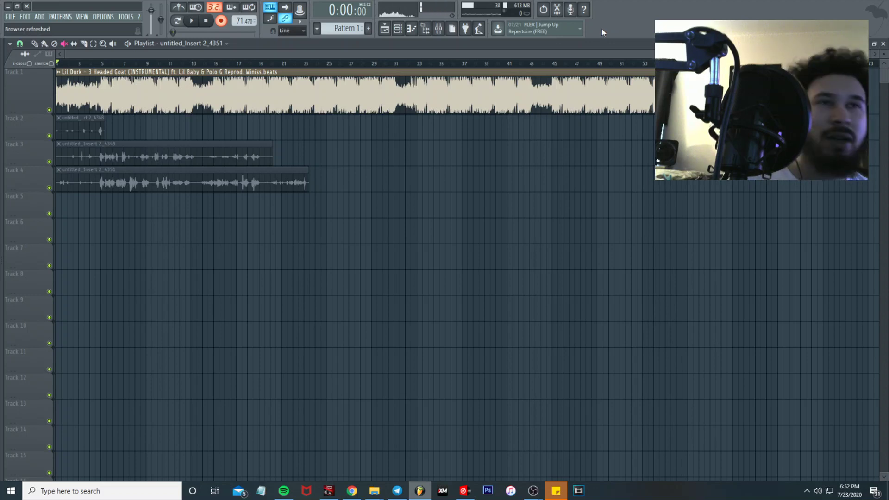
click(573, 9)
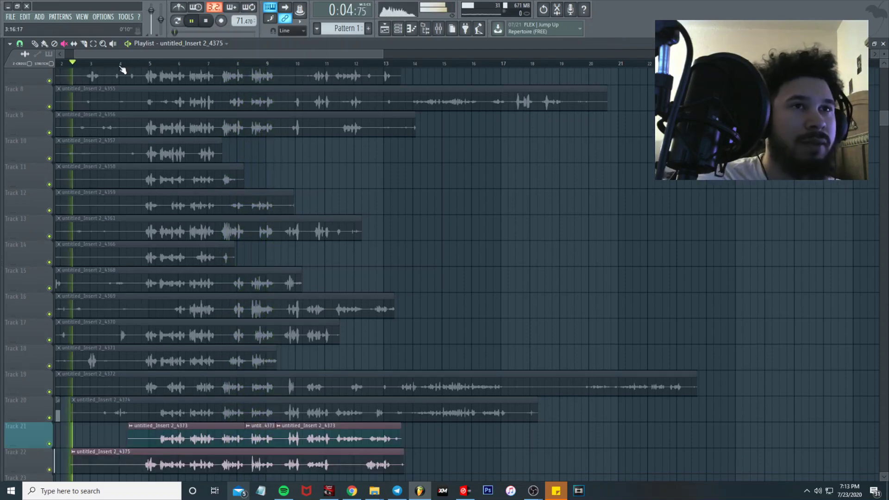
Slice the vocal takes on Track 21 and Track 22 at the gaps between phrases from bar 5 to bar 8.
scroll(162, 382, up, 2)
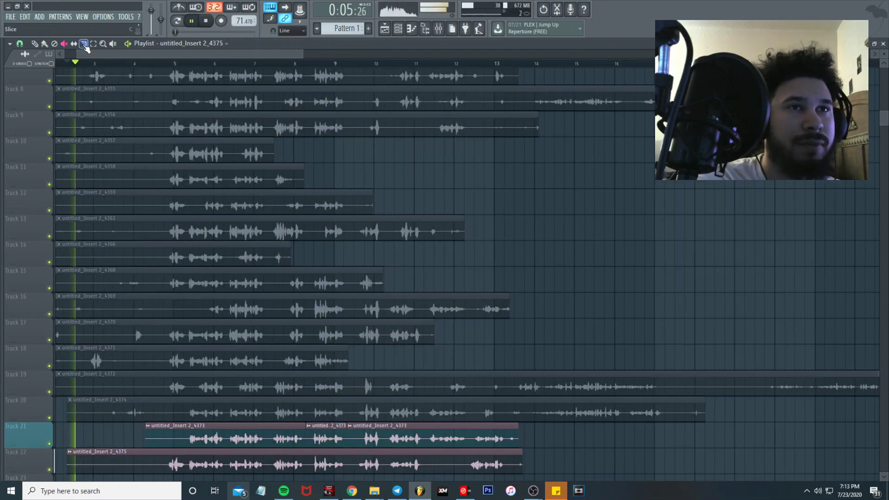
scroll(164, 398, up, 2)
scroll(225, 387, down, 3)
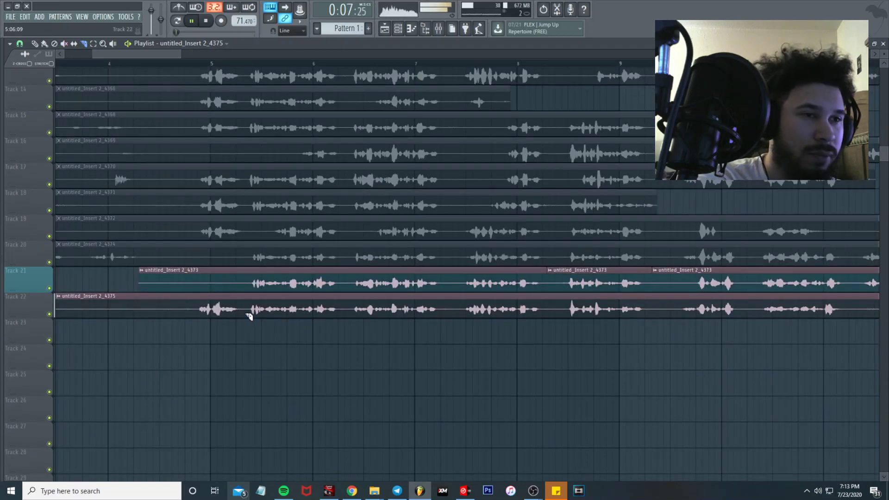
drag(347, 280, 347, 320)
drag(453, 278, 452, 319)
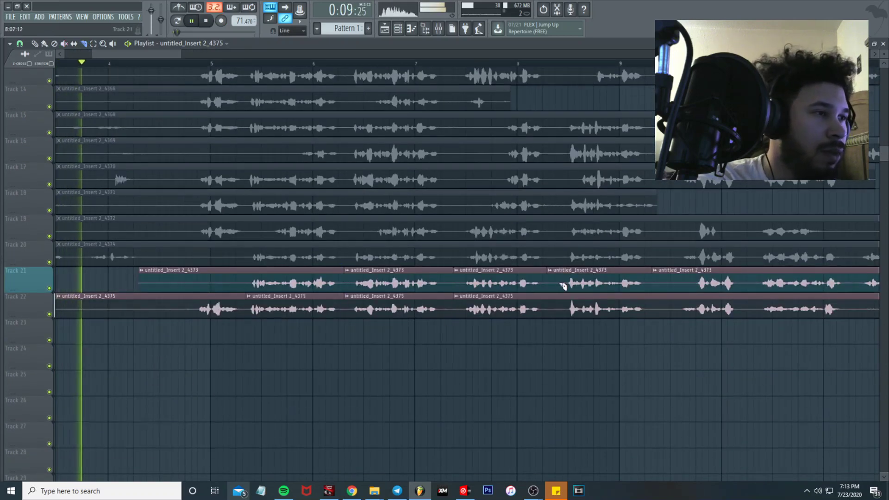
scroll(271, 232, down, 2)
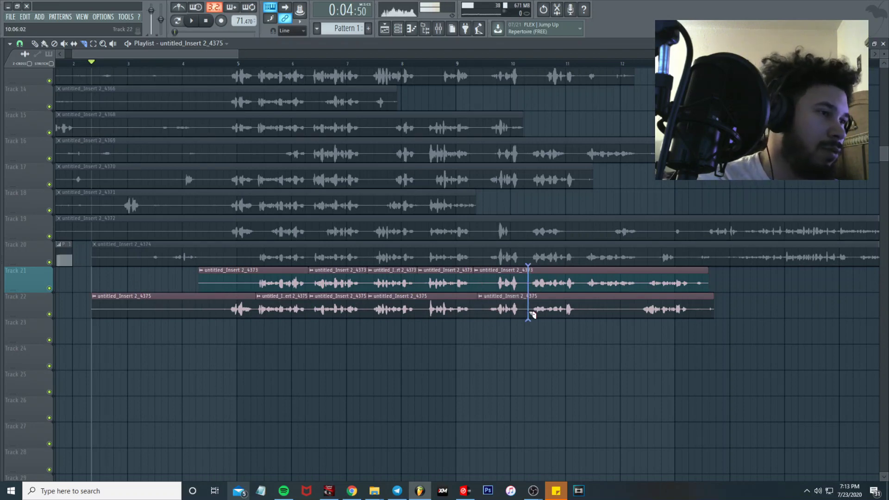
Slice both vocal takes at the remaining phrase gaps from about bar 10 to the end of the clips.
drag(530, 313, 529, 315)
drag(582, 275, 582, 302)
drag(582, 301, 584, 313)
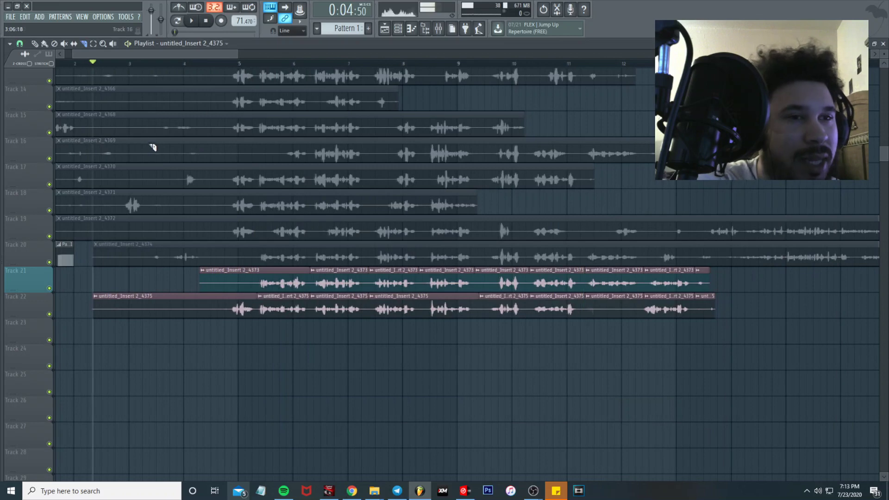
Slice off the silent lead-in before the first phrase on Track 22 and delete it.
key(space)
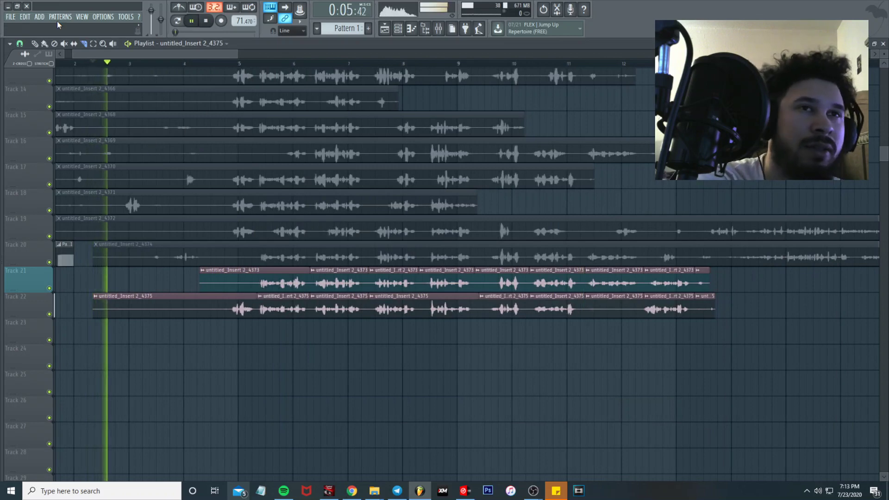
drag(221, 292, 223, 315)
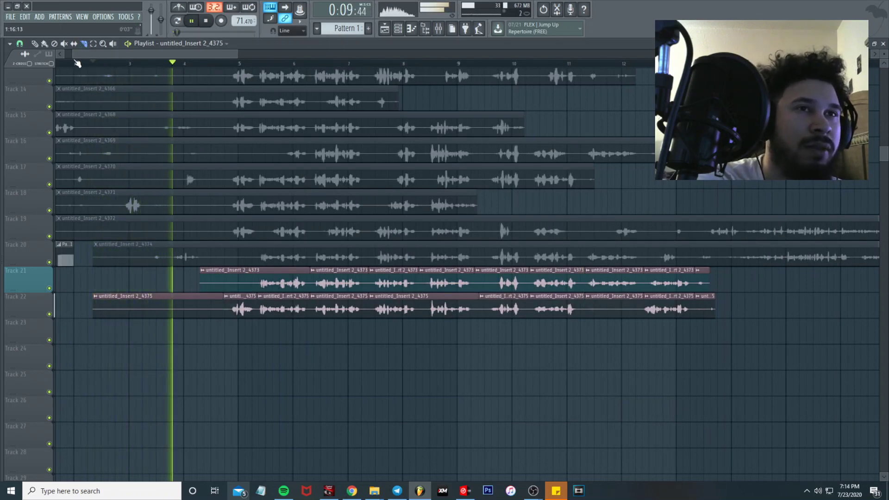
click(65, 44)
right_click(192, 308)
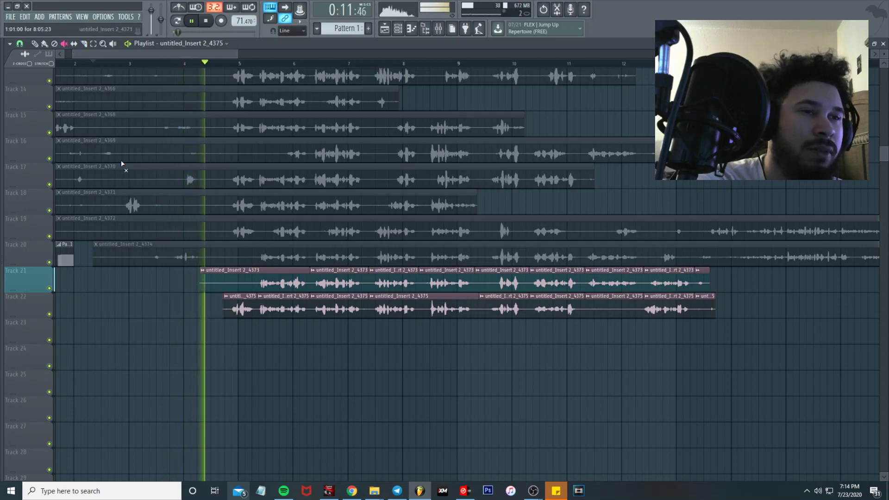
Mute the second phrase clip on Track 22, between bars 5 and 6, so Track 21's take plays there.
ctrl+scroll(135, 143, up, 3)
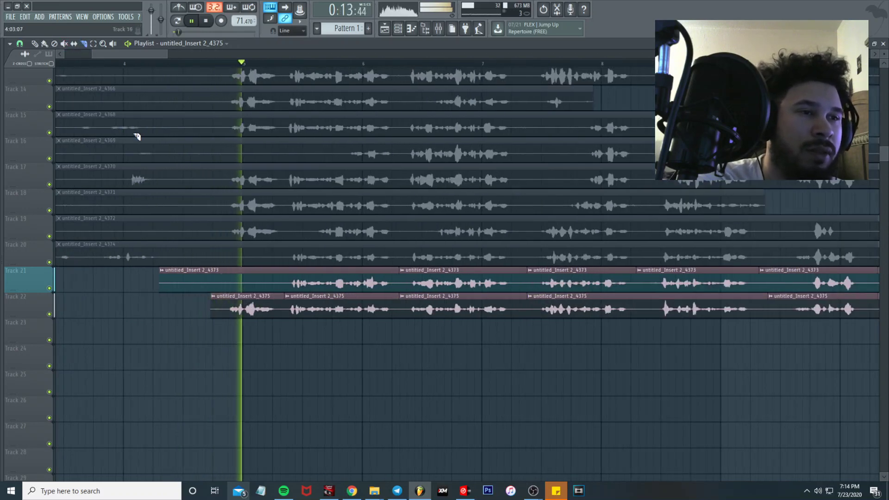
click(65, 44)
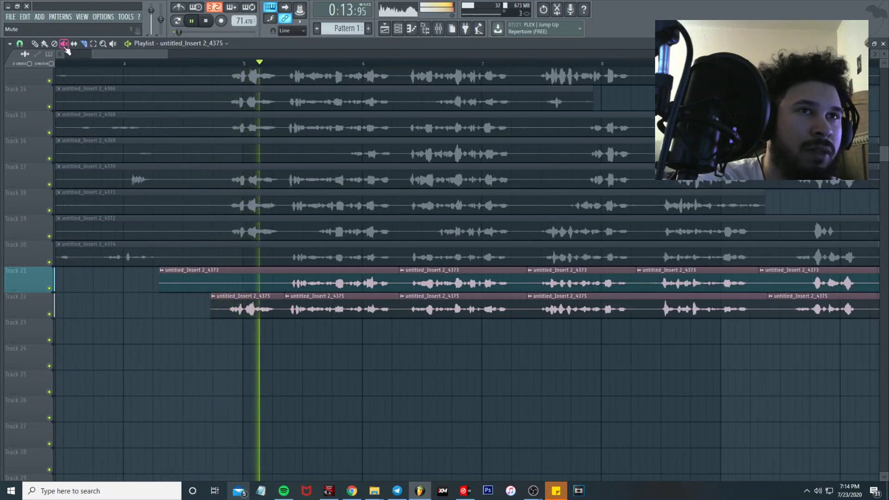
click(319, 295)
Slice Track 21's first clip just before its vocal begins after bar 5, and delete the silent part.
click(85, 45)
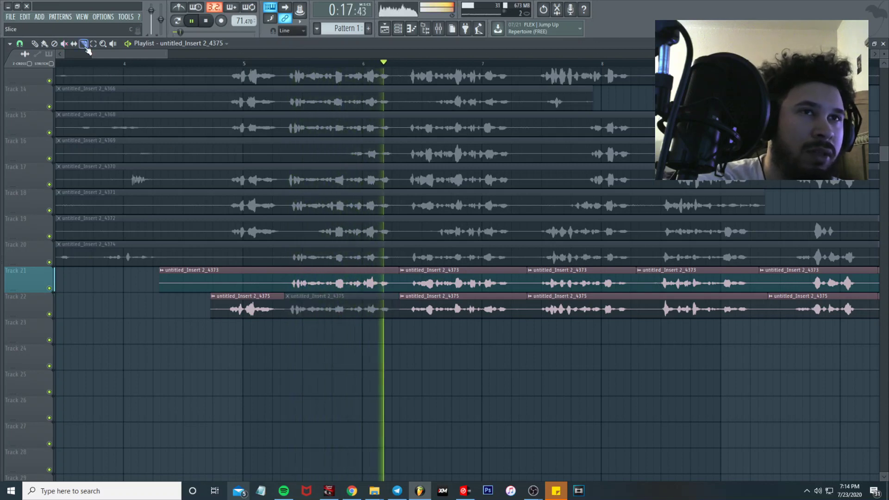
click(284, 284)
click(63, 44)
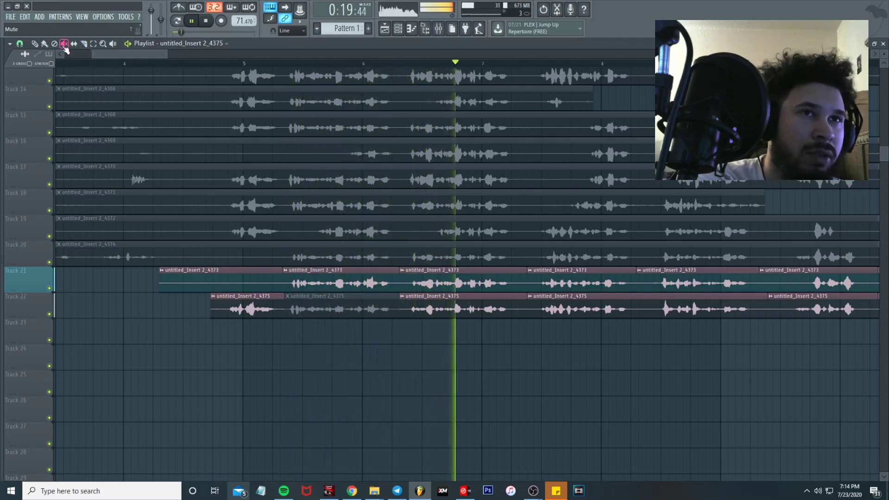
right_click(252, 284)
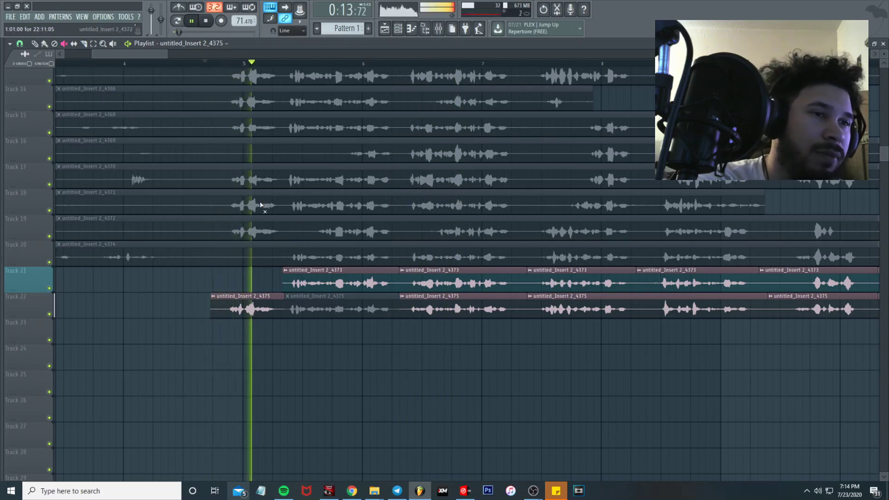
Trim the remaining silence from the start of Track 22's first clip, just before bar 5.
click(85, 44)
scroll(208, 281, up, 2)
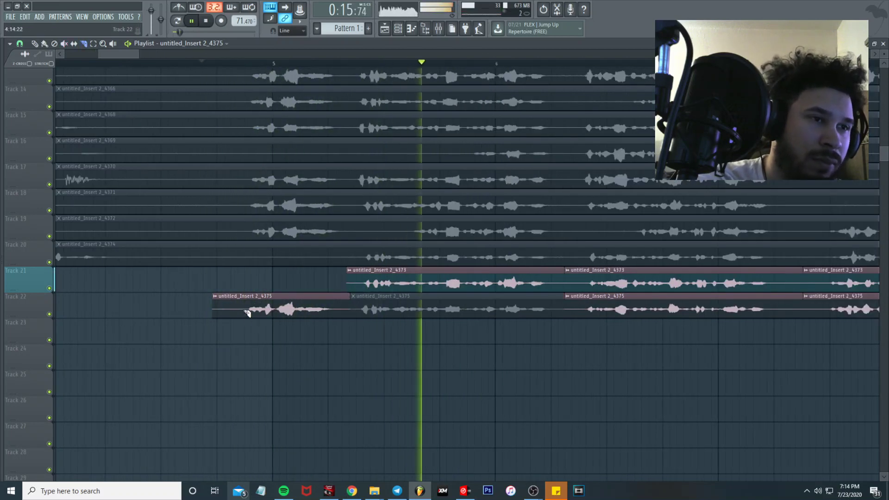
scroll(296, 317, down, 2)
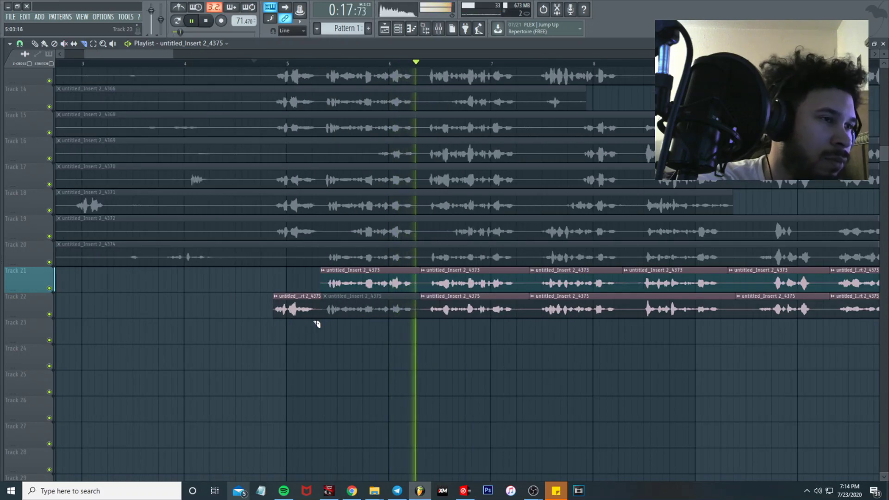
Keep Track 22's take for the phrase starting after bar 6 by muting Track 21's clip, and mute Track 22's clip starting before bar 8.
scroll(528, 363, up, 3)
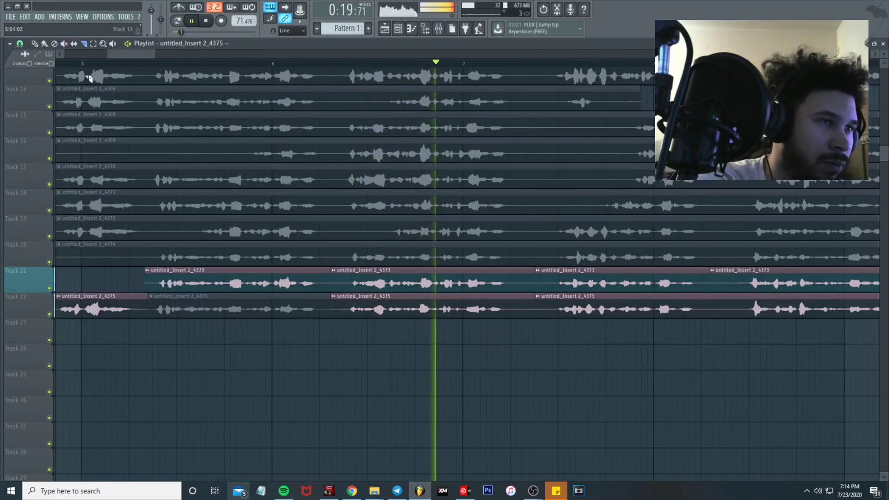
click(64, 44)
scroll(437, 327, down, 3)
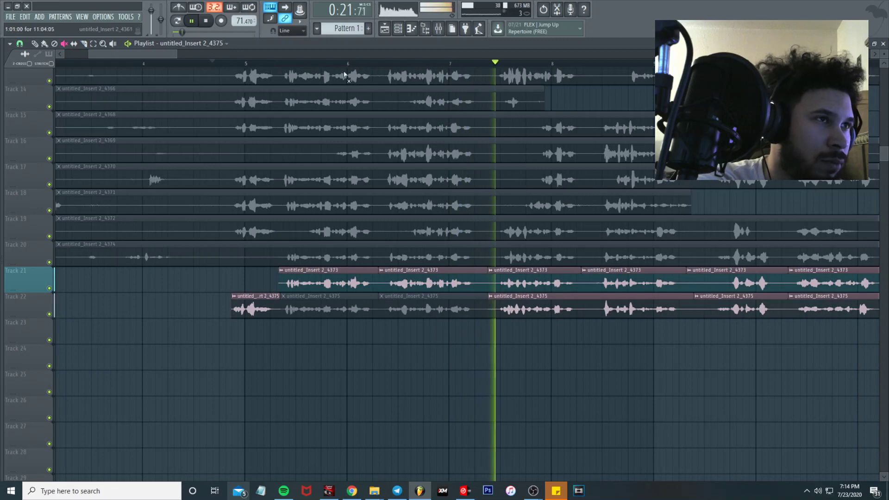
click(331, 63)
click(533, 310)
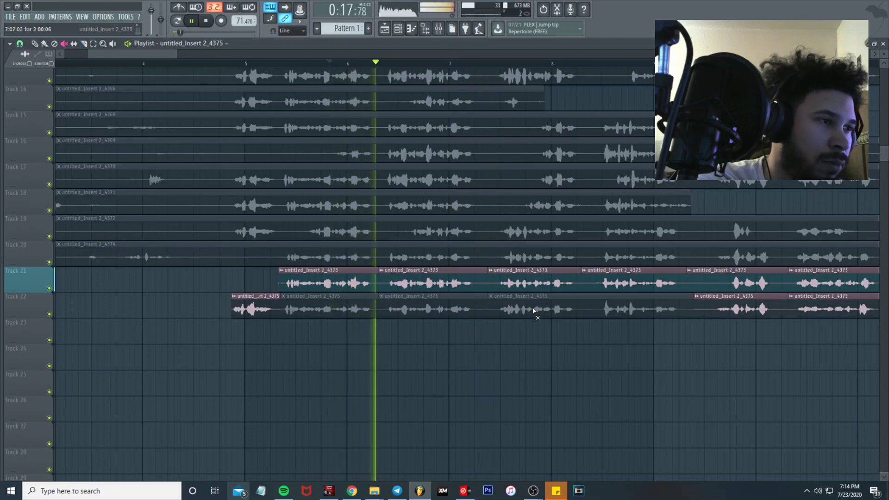
click(407, 282)
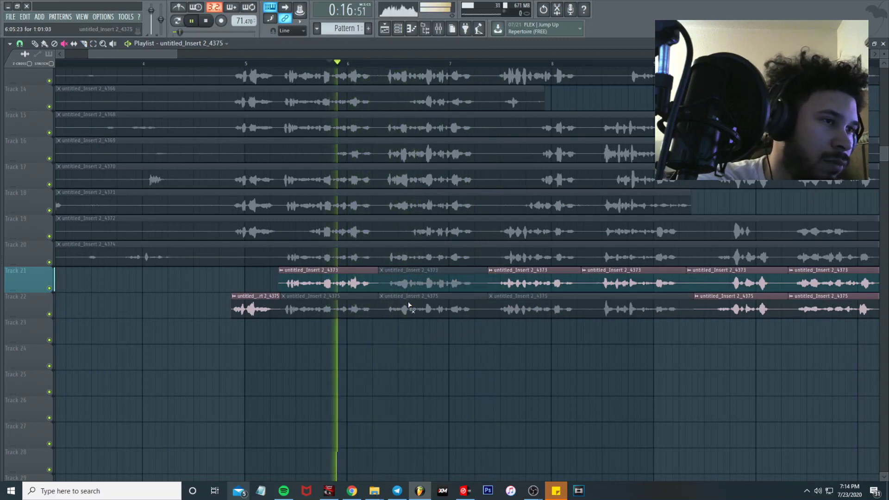
click(409, 309)
Slice both takes just before bar 7 and swap the mutes so Track 21 plays the rest of the phrase.
scroll(408, 315, up, 3)
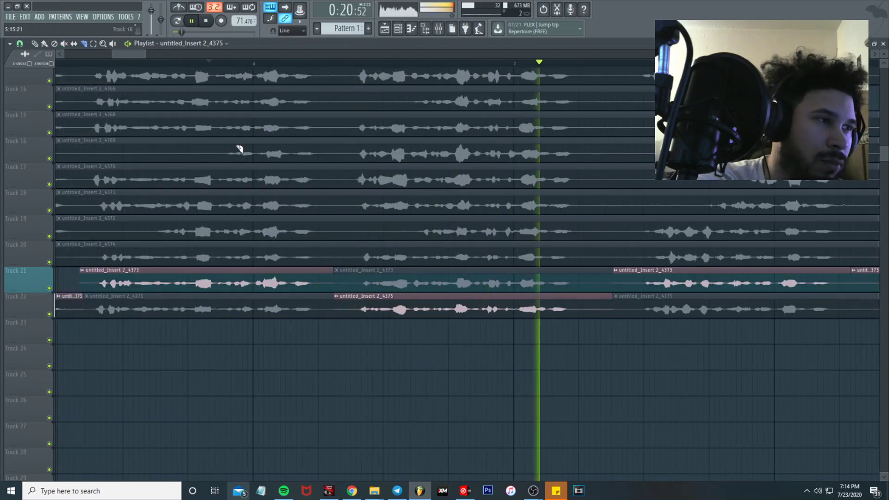
scroll(470, 279, up, 3)
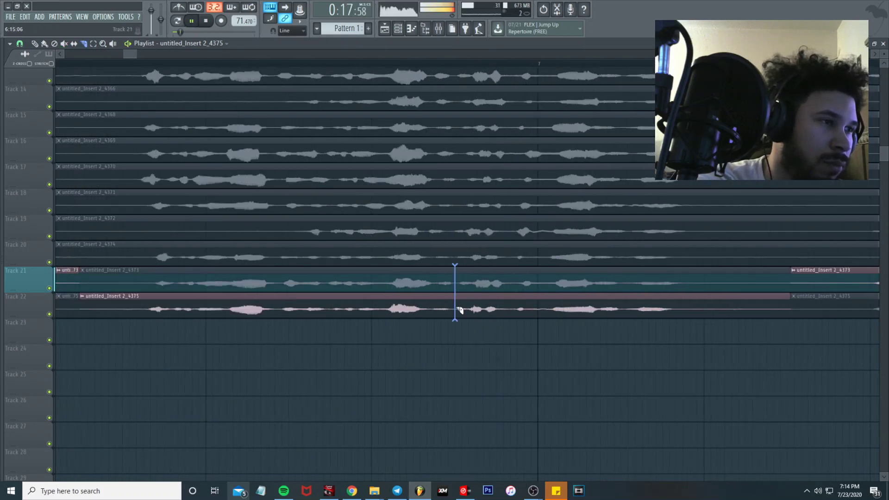
drag(457, 309, 457, 314)
click(64, 43)
drag(563, 289, 565, 318)
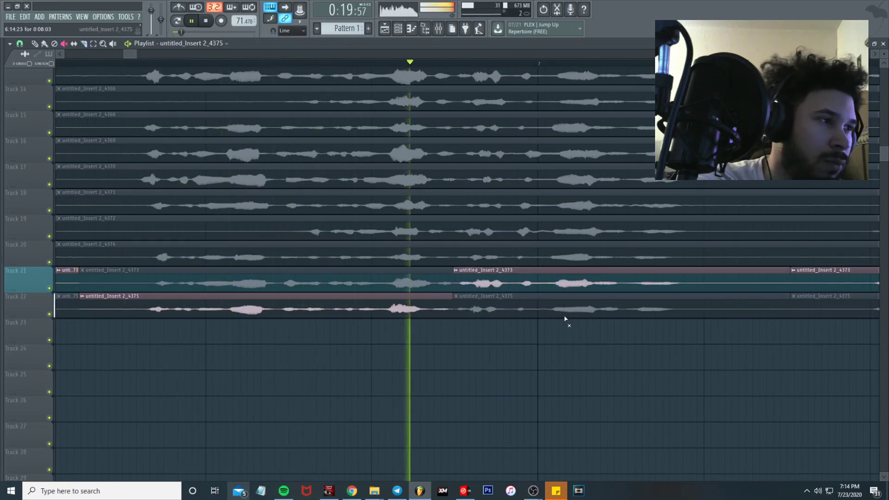
Replay from bar 7 and switch the phrase leading into bar 8 to Track 22's take by swapping the clip mutes.
scroll(566, 318, down, 3)
scroll(601, 322, down, 2)
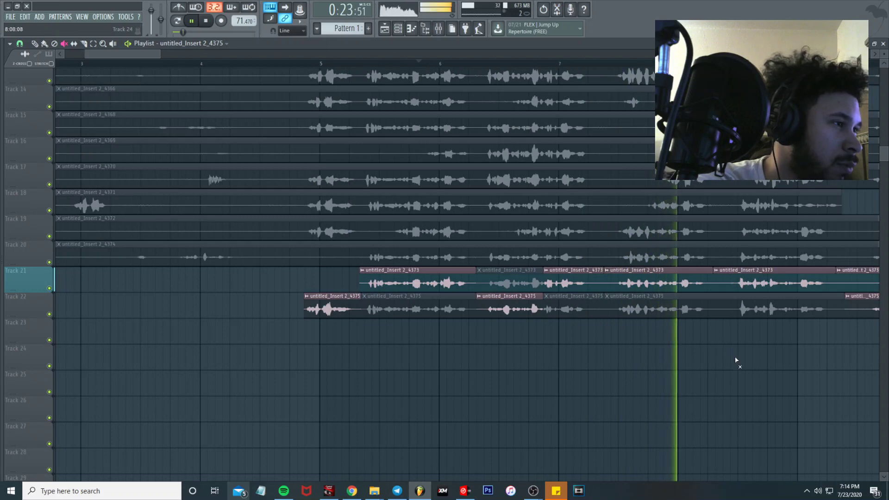
scroll(736, 360, up, 3)
click(434, 62)
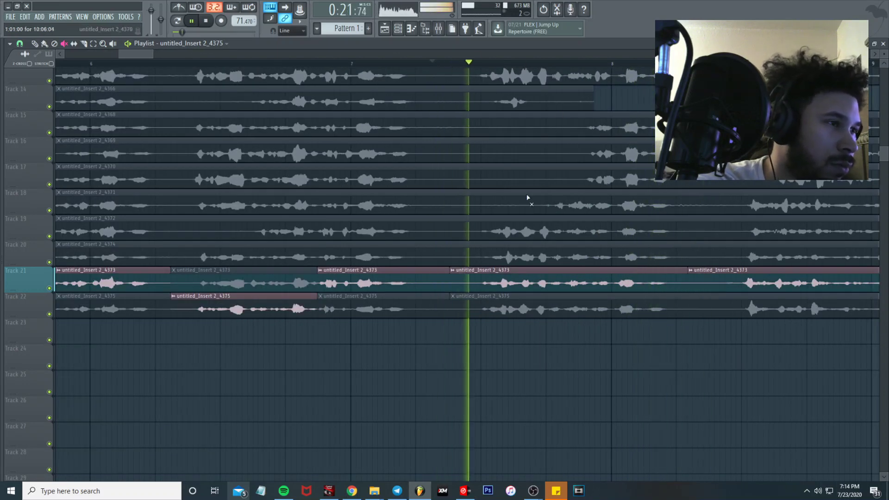
scroll(531, 204, up, 3)
click(491, 309)
key(space)
key(space)
click(495, 334)
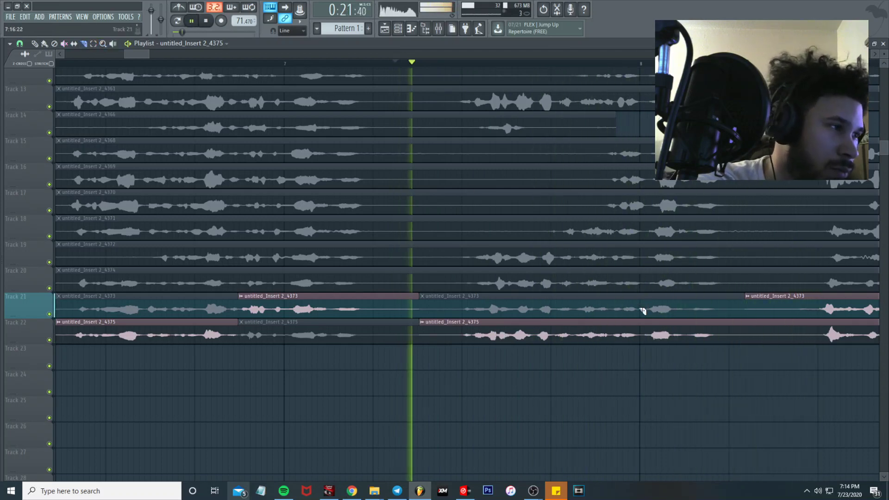
Slice both takes at bar 8 and switch the part before the cut back to Track 21's take.
drag(640, 309, 640, 331)
key(space)
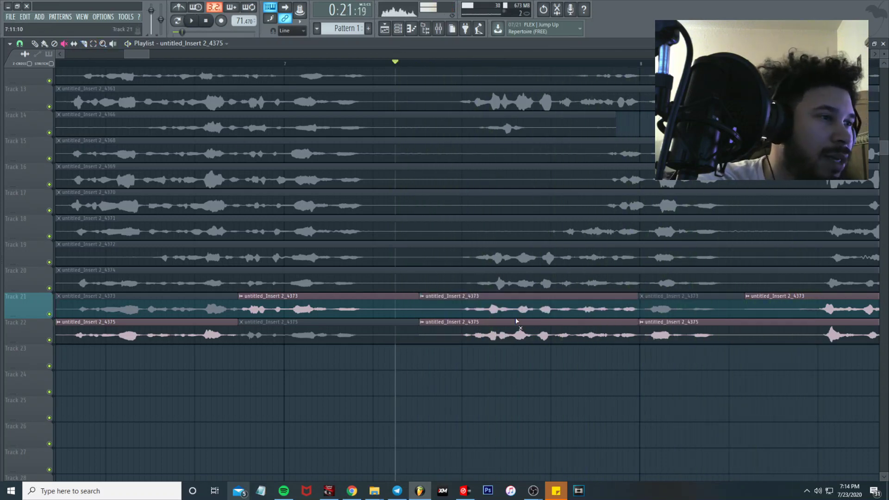
scroll(519, 333, down, 6)
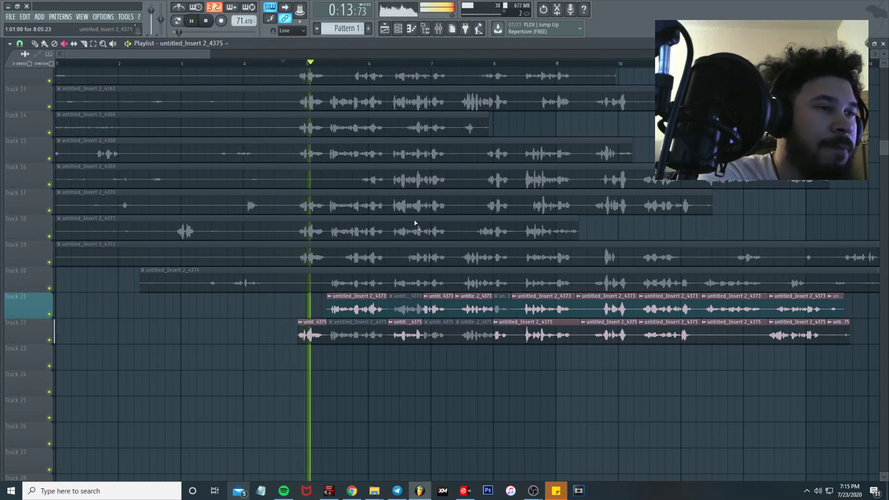
Play back the combined takes and examine the transition between Track 21 and Track 22 around bar 8.
scroll(419, 231, up, 5)
scroll(408, 227, down, 6)
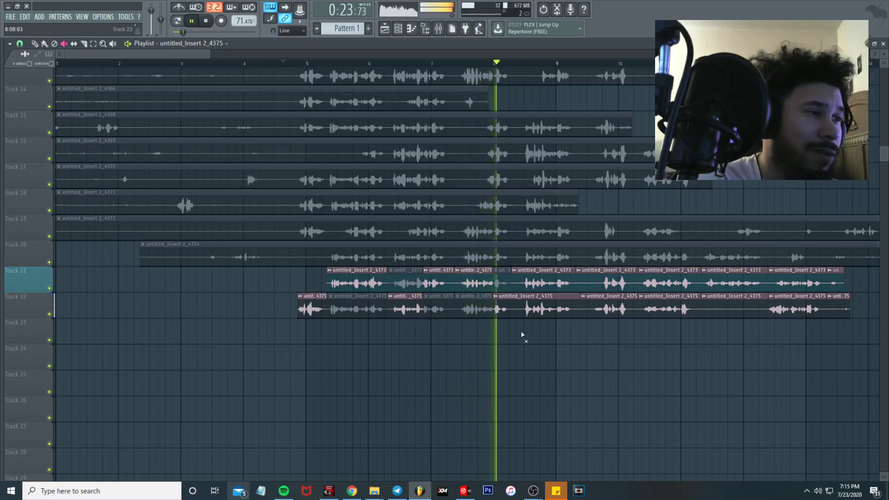
ctrl+scroll(486, 329, up, 3)
click(398, 64)
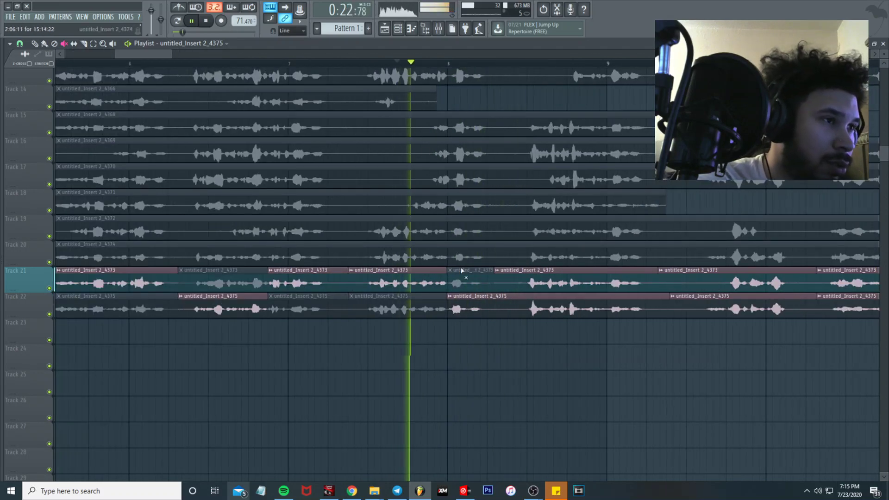
Switch the clip starting at bar 8 from Track 22's take to Track 21's by swapping the mutes.
ctrl+scroll(458, 282, up, 3)
click(449, 288)
click(438, 305)
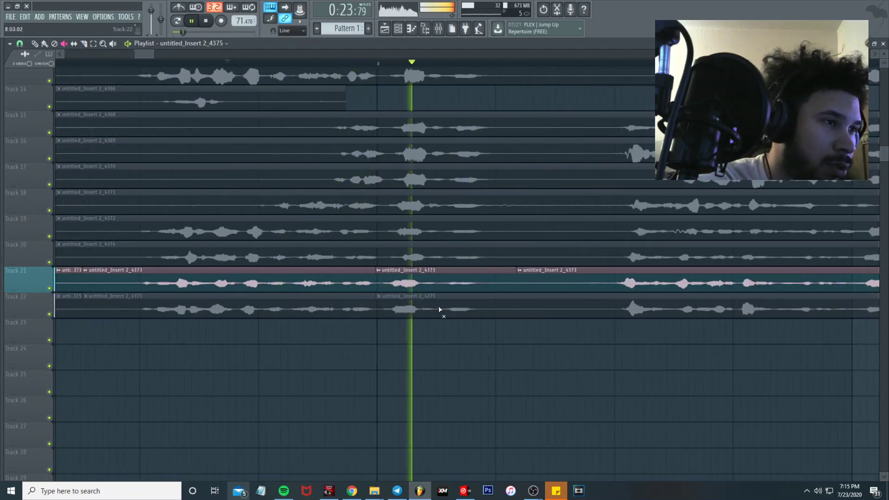
Slice both takes after the first words of bar 8 and switch the part after the cut to Track 22's take.
click(83, 44)
ctrl+scroll(430, 285, up, 3)
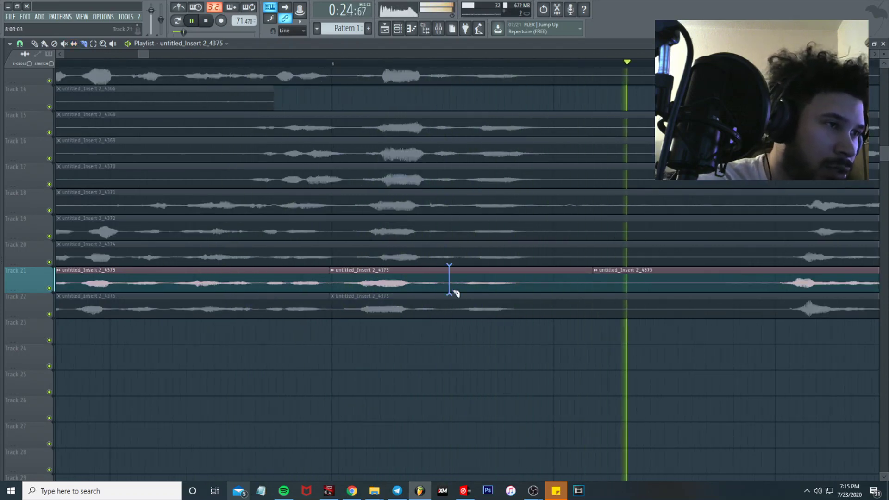
drag(450, 286, 451, 308)
click(63, 64)
click(64, 43)
click(480, 285)
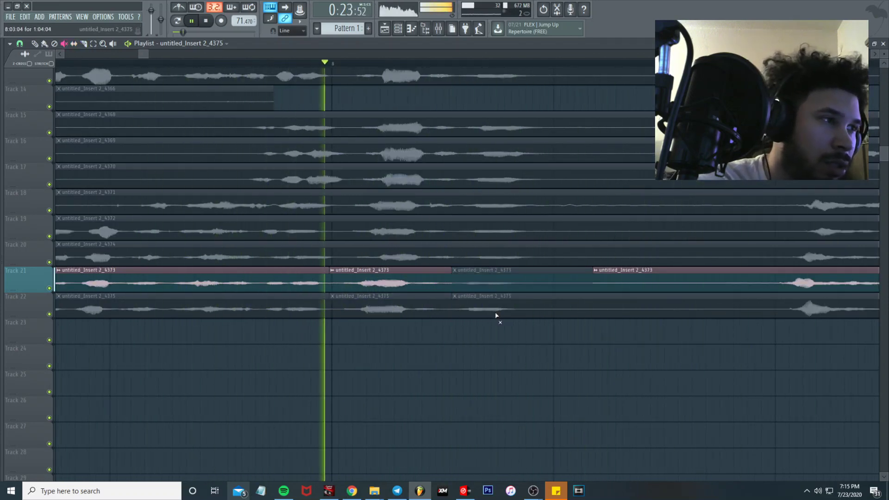
click(496, 315)
ctrl+scroll(496, 315, down, 3)
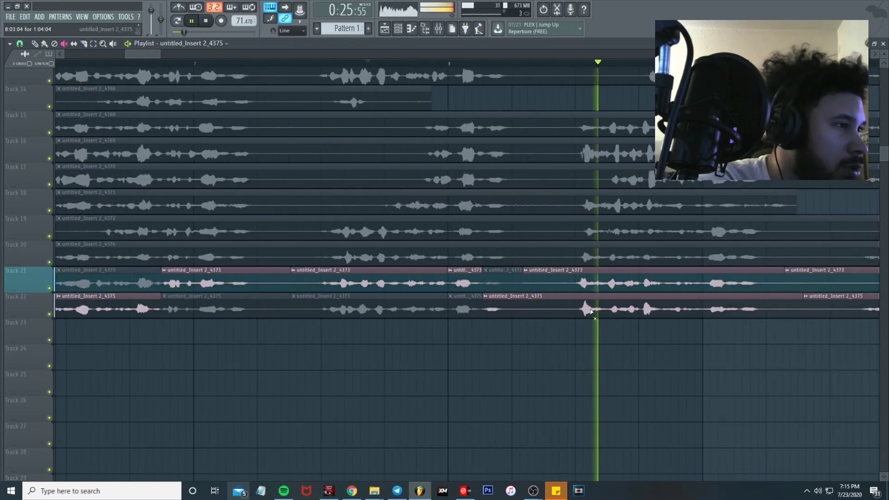
Slice Track 22 before bar 8's second phrase and both takes just before bar 9, leaving only Track 22's short first section unmuted.
click(591, 311)
click(84, 44)
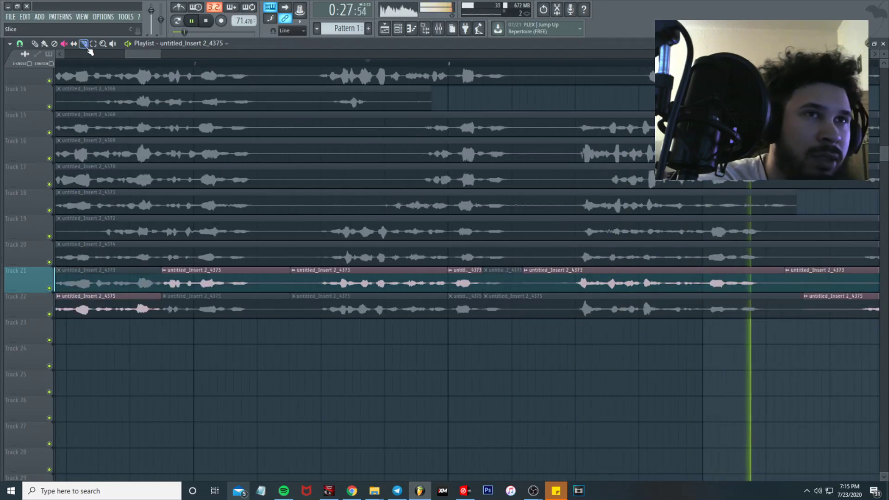
click(565, 310)
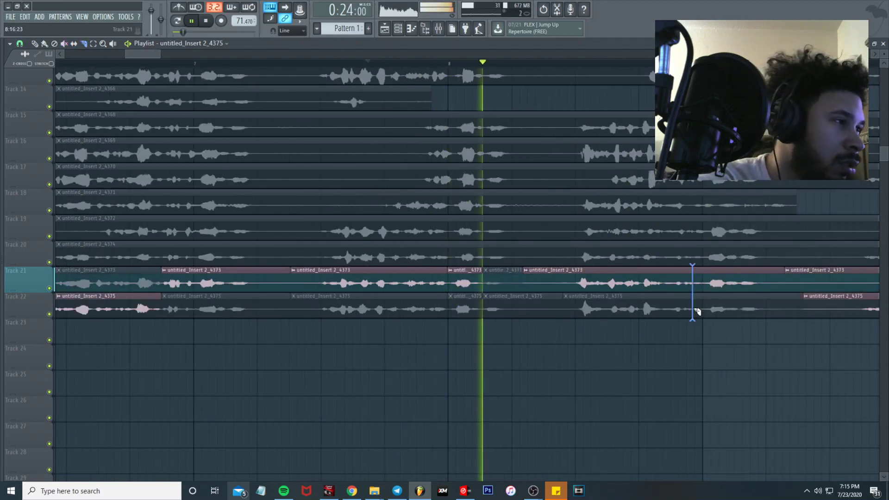
drag(694, 309, 694, 310)
click(65, 44)
click(511, 312)
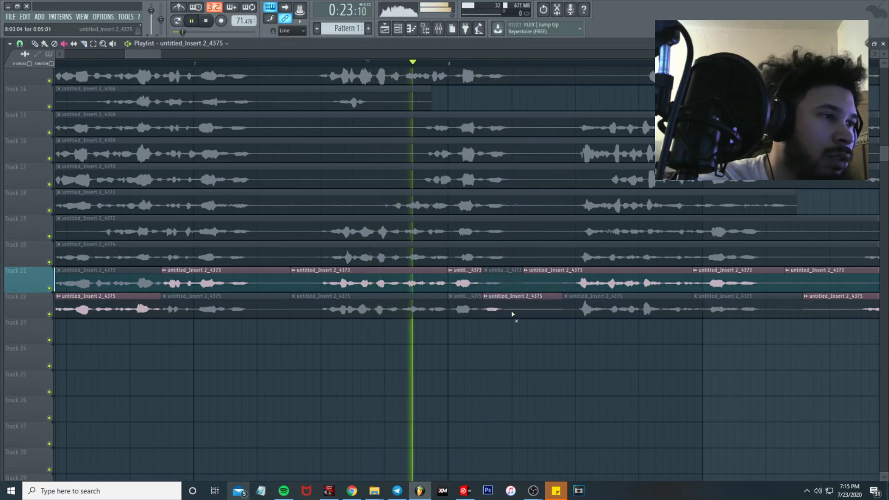
Switch bar 8's second phrase and the clip around bar 9 to Track 22's take, replaying to check the change.
click(727, 288)
click(730, 309)
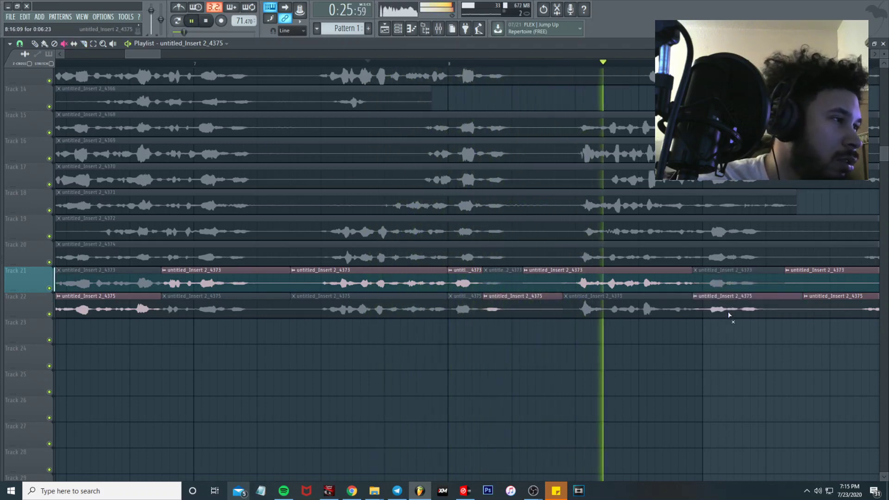
click(645, 284)
key(space)
key(space)
click(645, 309)
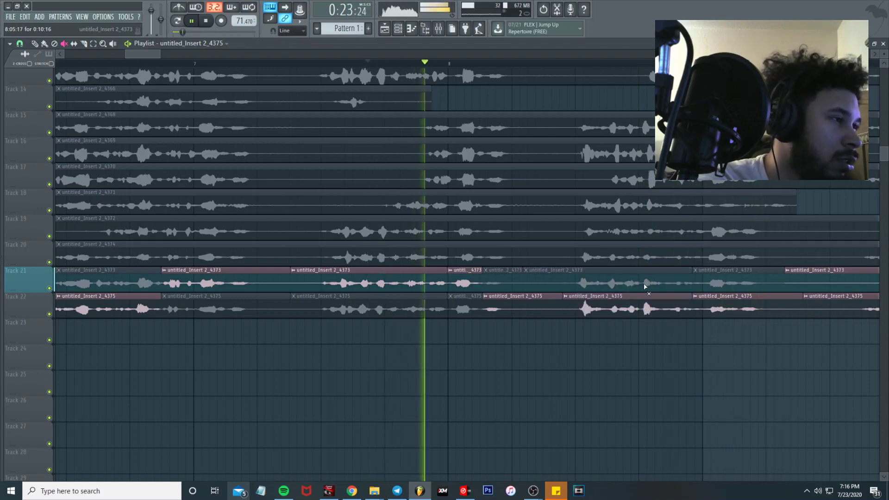
scroll(643, 314, up, 5)
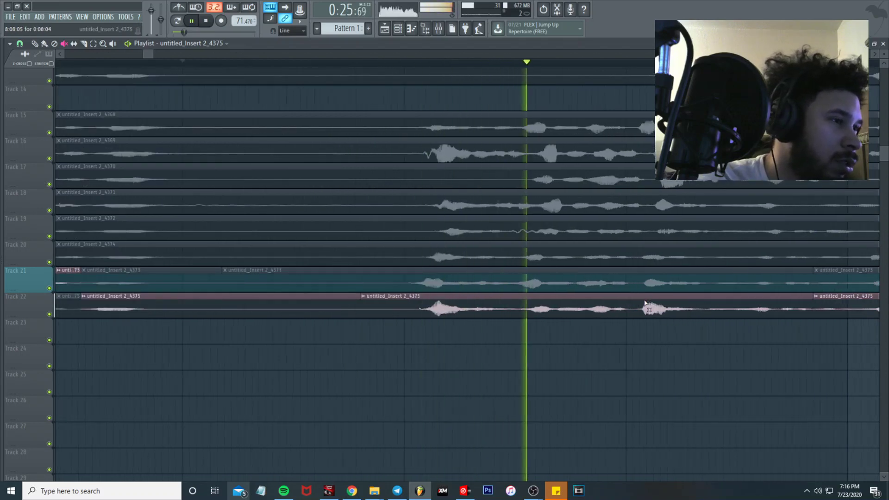
scroll(643, 314, down, 2)
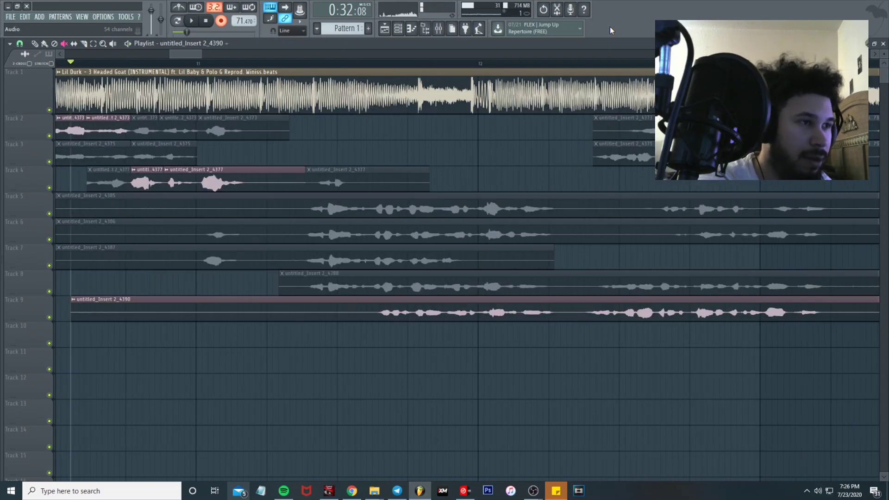
Delete the clip piece preceding Track 7's phrase and switch the phrase just before bar 12 to Track 6's take.
key(space)
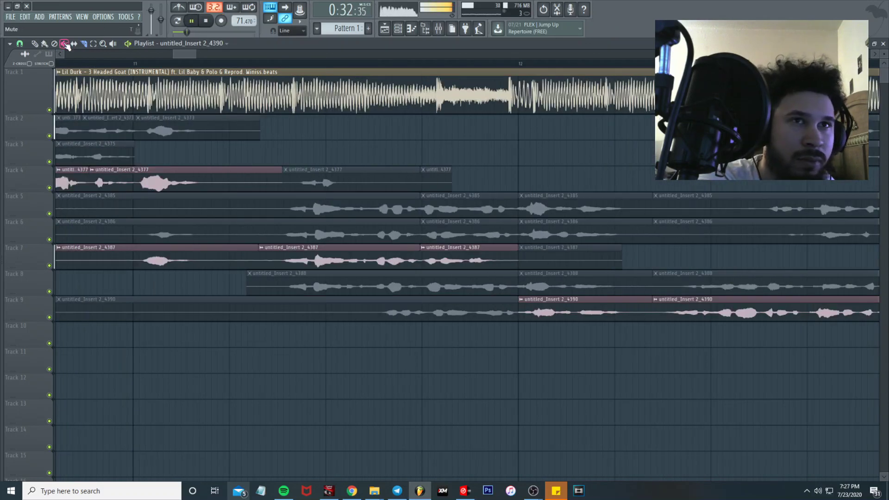
right_click(244, 252)
click(456, 257)
click(462, 236)
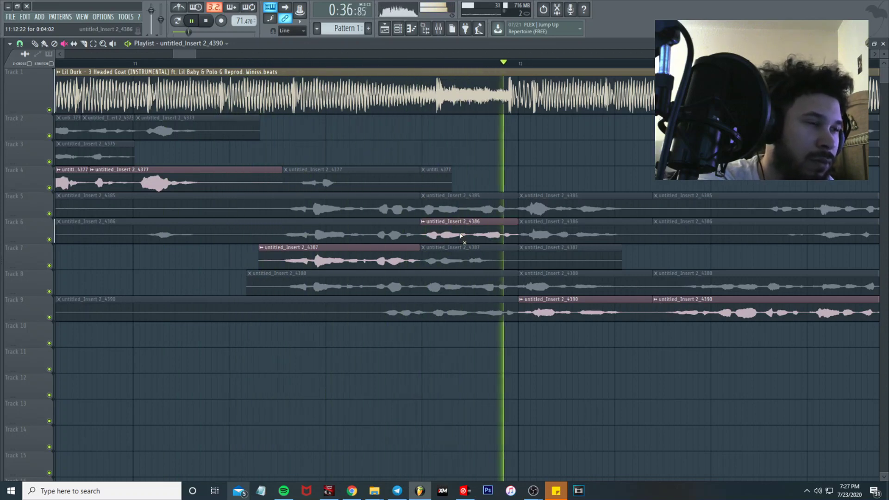
Audition Track 5's take for the phrase just before bar 12 and return to Track 6's take.
click(468, 236)
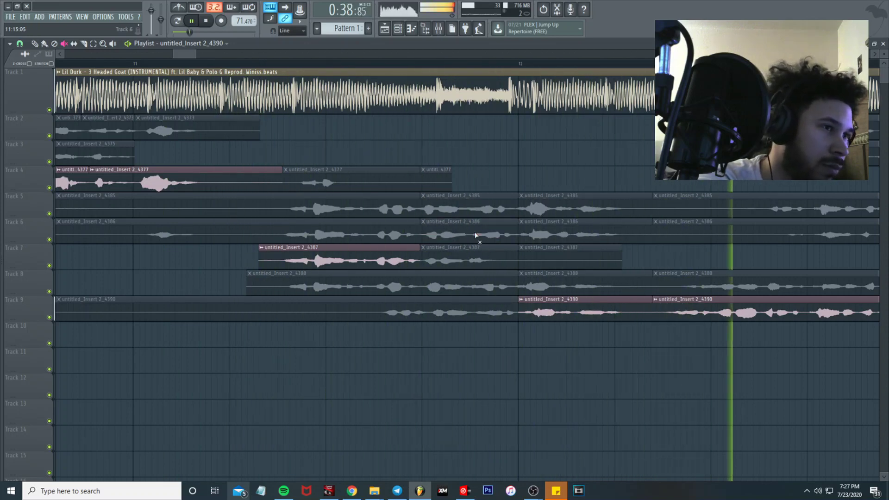
click(472, 209)
click(320, 63)
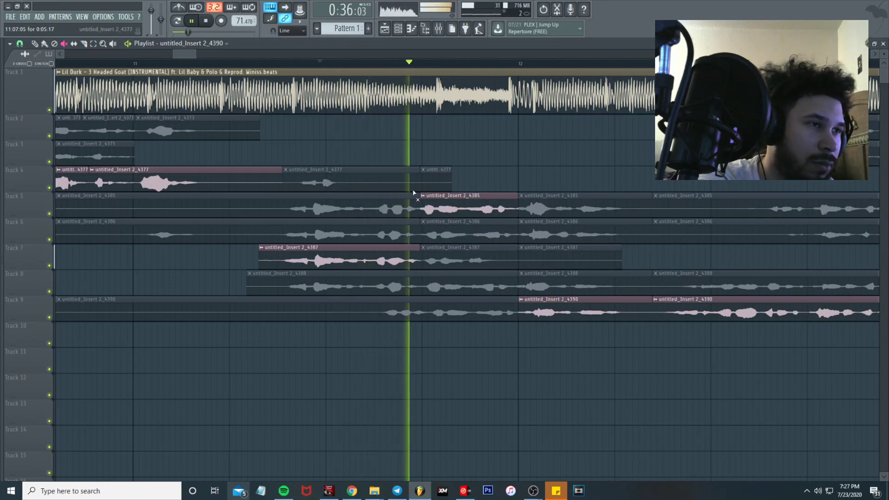
click(446, 211)
click(447, 237)
scroll(538, 317, down, 1)
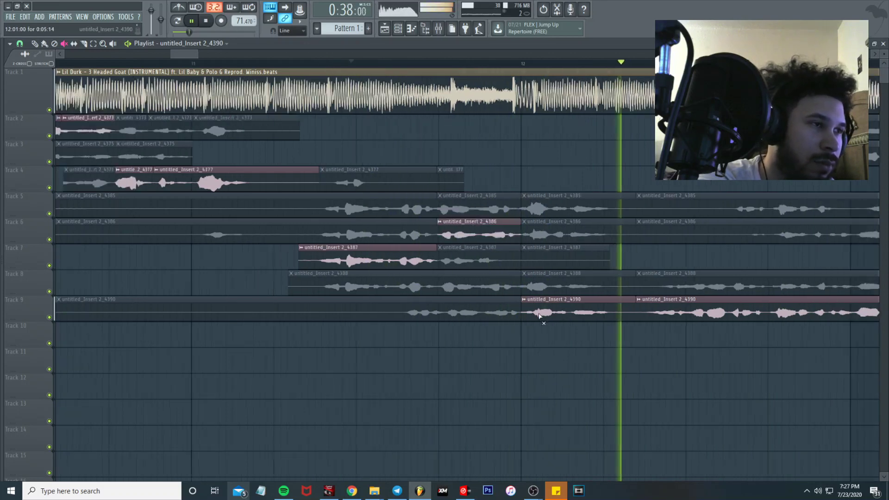
scroll(538, 317, down, 1)
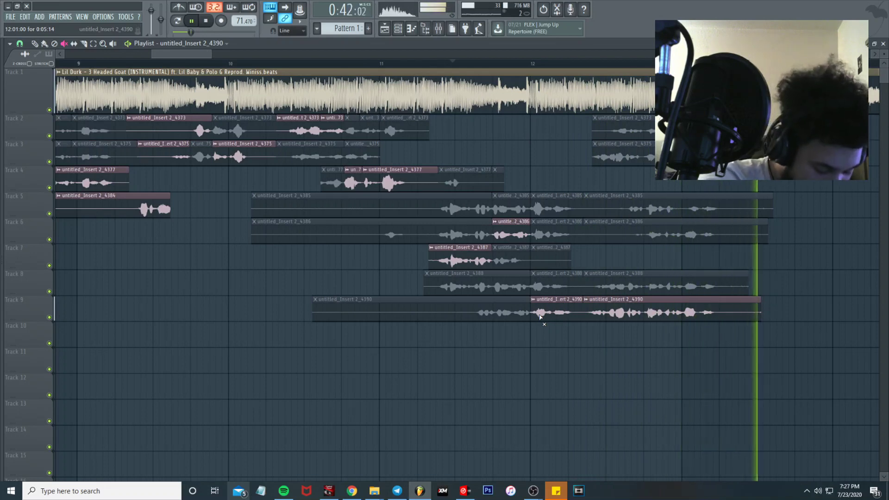
key(space)
Rename the VERSE mixer track to LIL BABY.
click(438, 32)
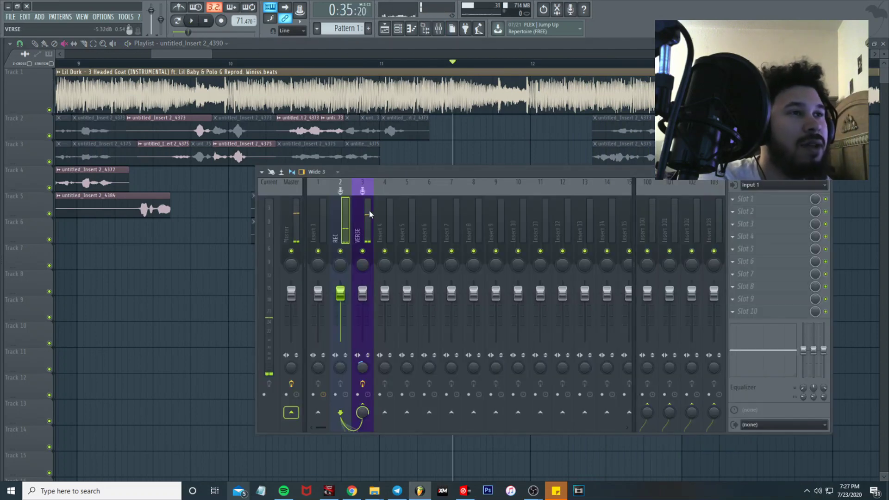
right_click(368, 210)
click(393, 204)
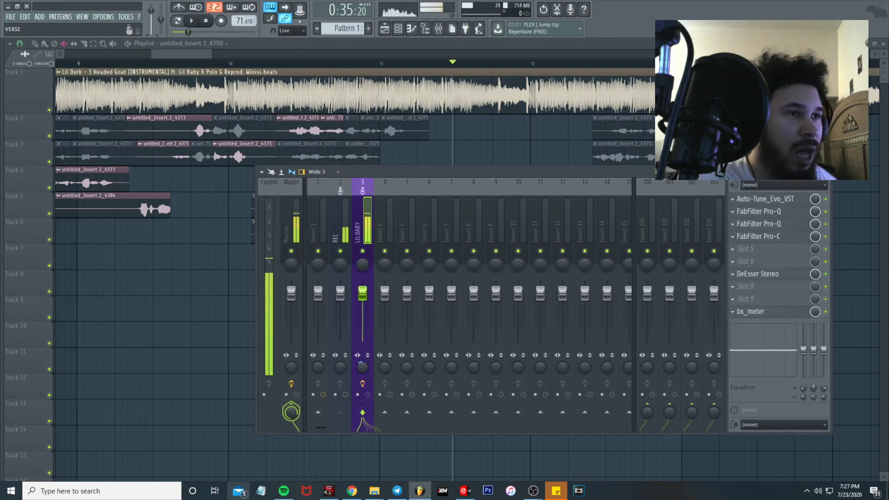
Copy the LIL BABY mixer track with its effects onto insert 5 using its saved track state.
right_click(369, 233)
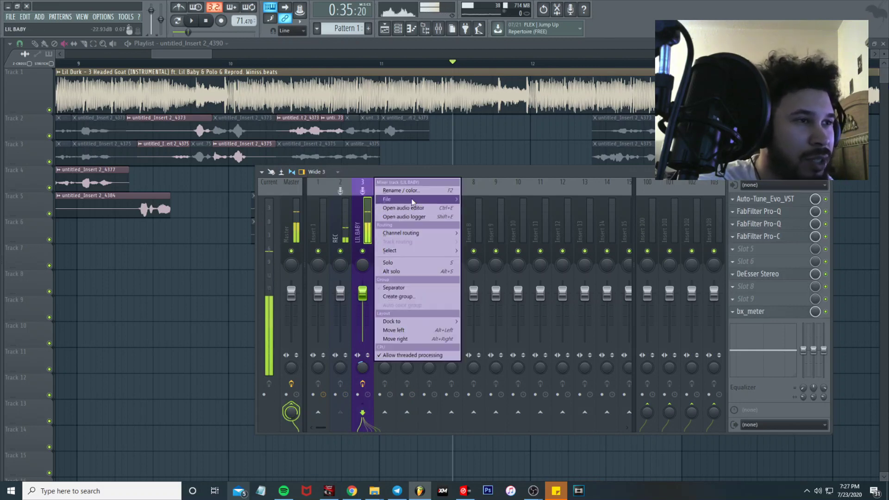
mouse_move(411, 199)
drag(490, 207, 406, 222)
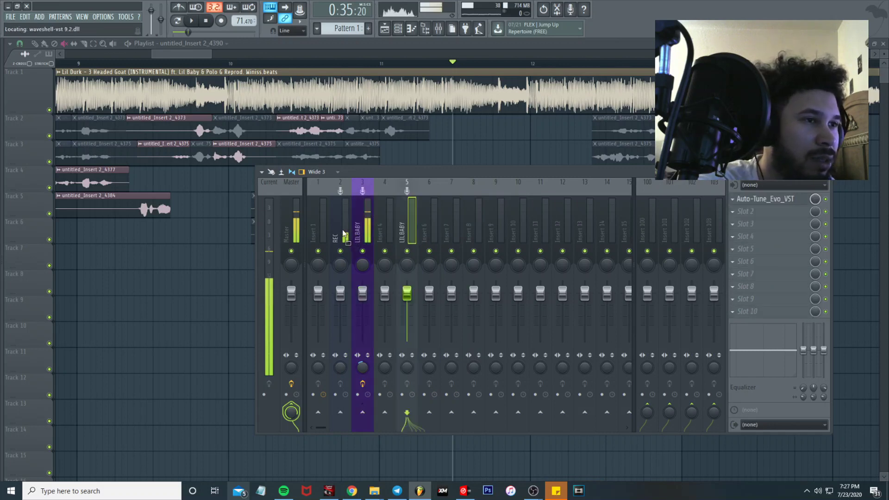
Route REC to the copied LIL BABY track on insert 5 instead of insert 3 and open the copy's name and color settings.
click(337, 229)
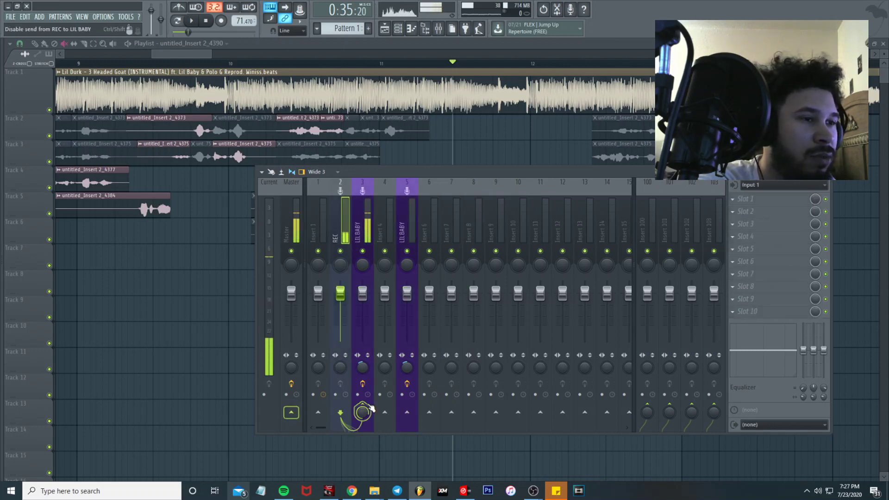
right_click(410, 233)
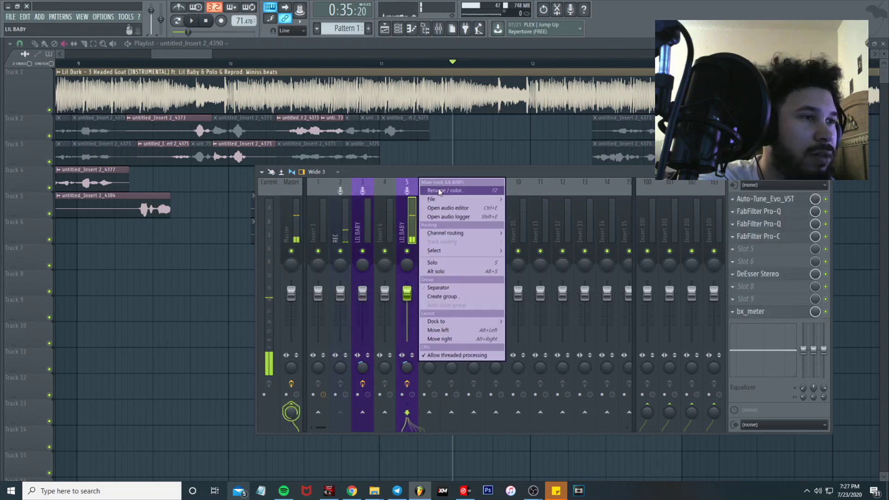
click(437, 188)
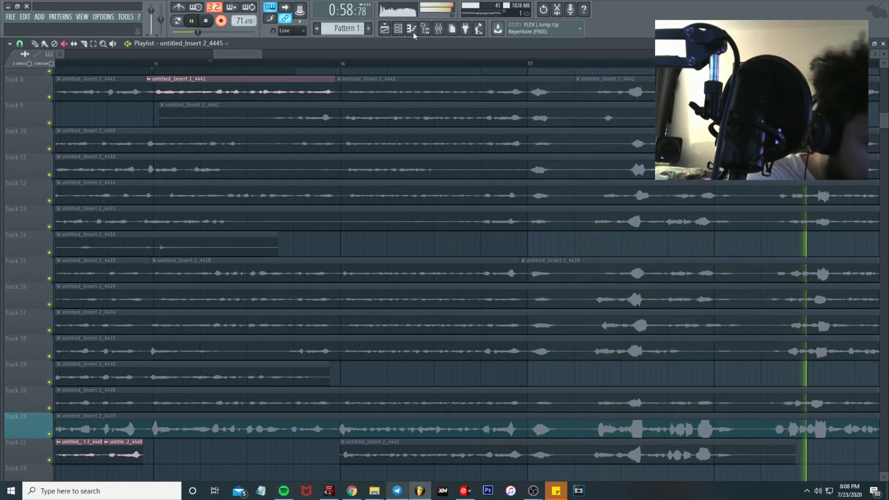
Stop recording, slice the new take on Track 23 at bar 16, and mute the part before the cut.
key(space)
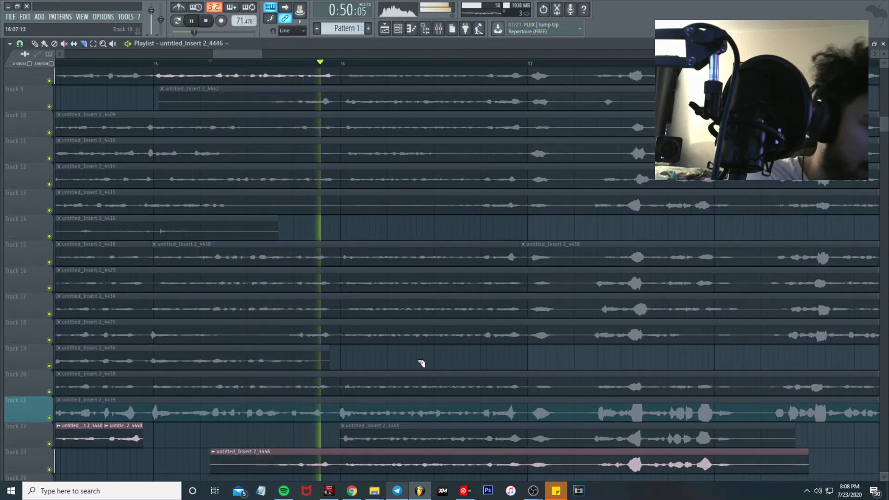
click(345, 467)
click(64, 44)
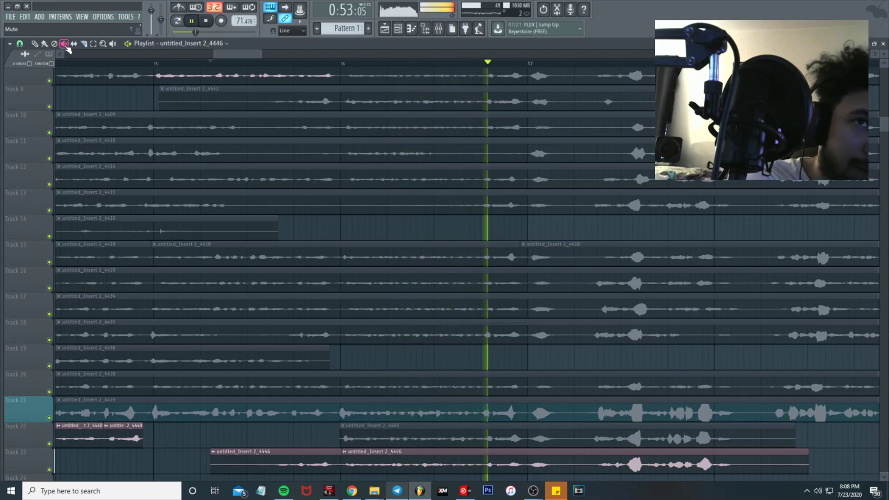
click(265, 459)
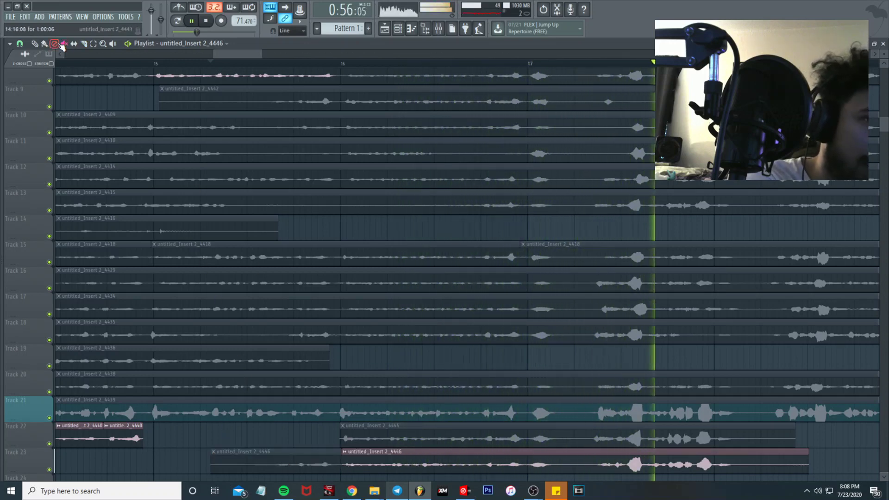
click(84, 44)
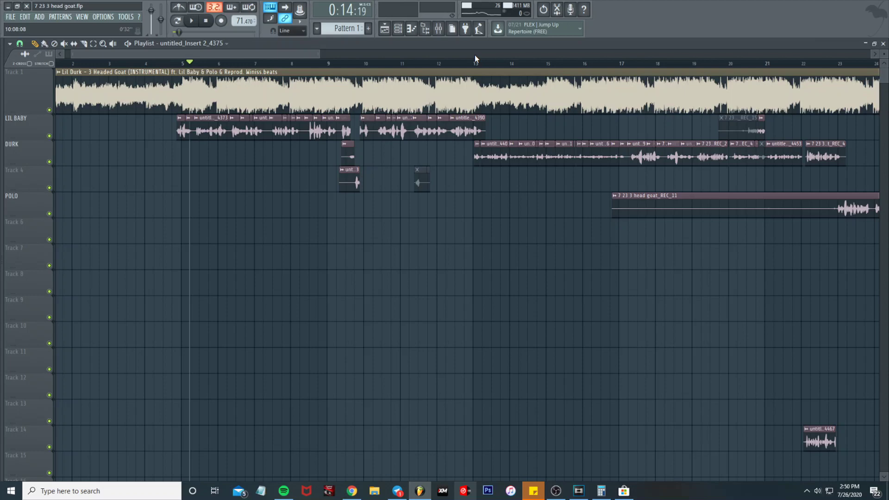
Show the LIL BABY mixer track's effect chain and return to FL Studio from VirtualDJ.
scroll(326, 262, down, 3)
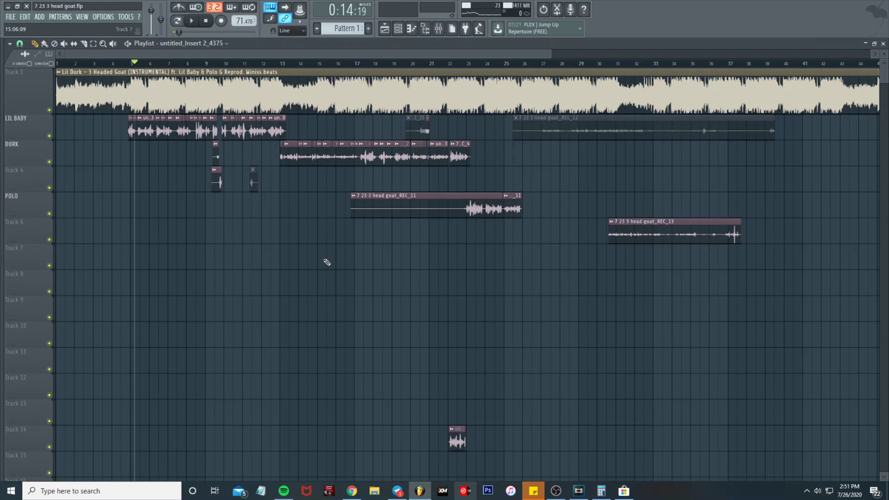
click(438, 29)
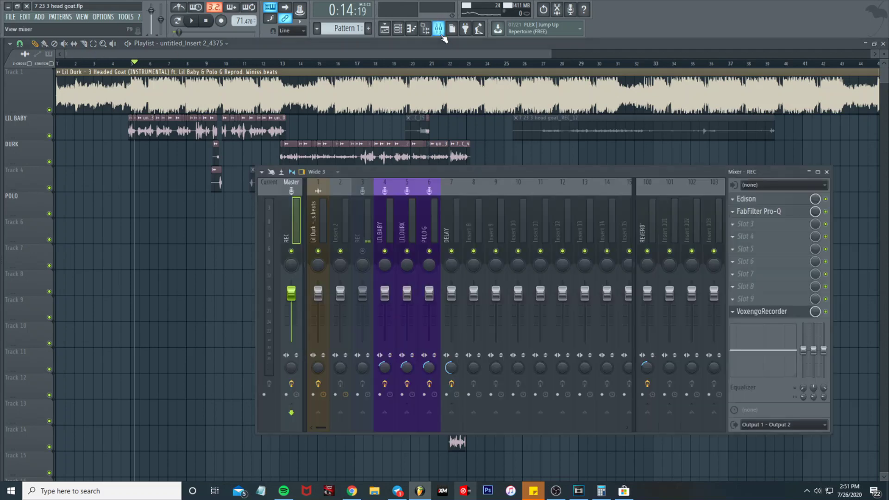
click(386, 222)
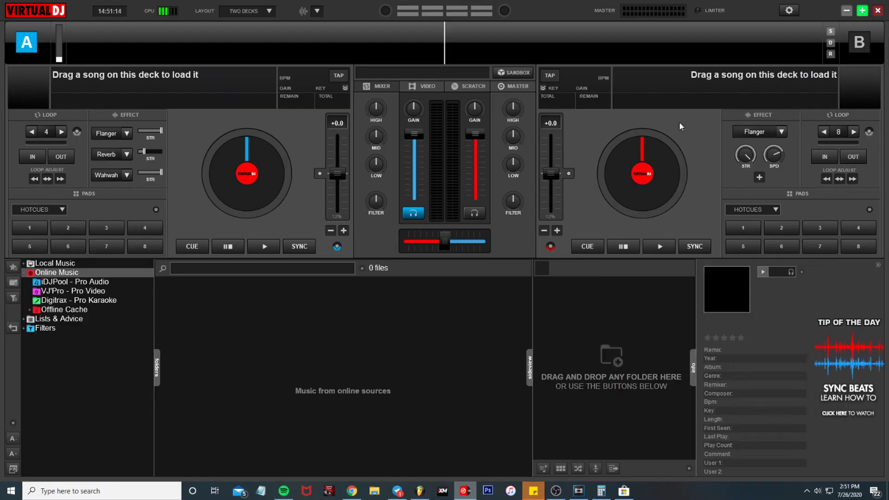
click(420, 492)
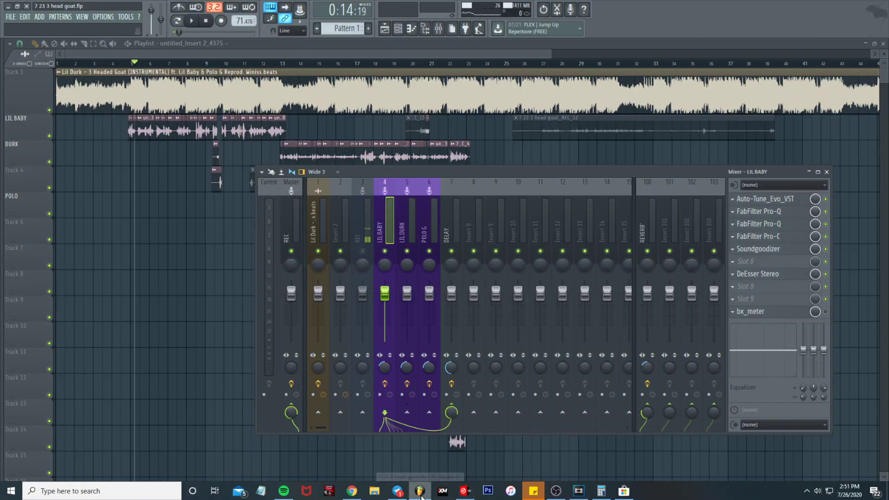
Examine the Auto-Tune Evo settings on LIL BABY, close them, and open the first FabFilter Pro-Q.
click(773, 202)
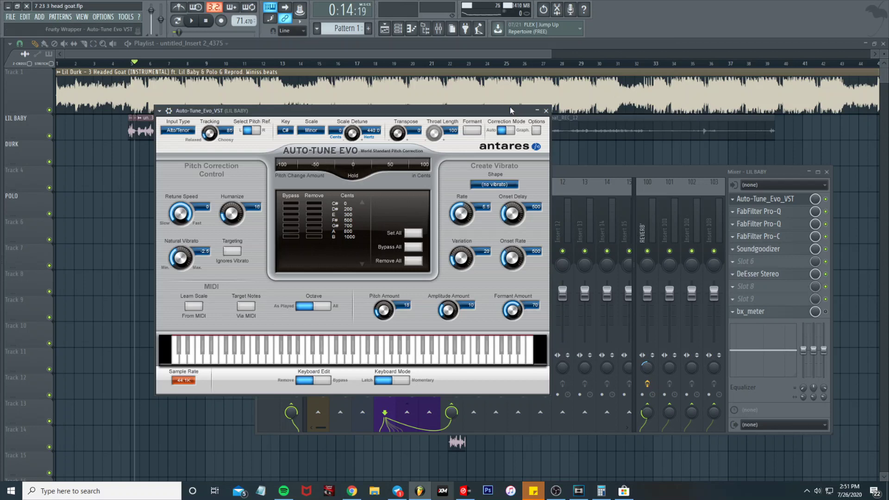
click(546, 111)
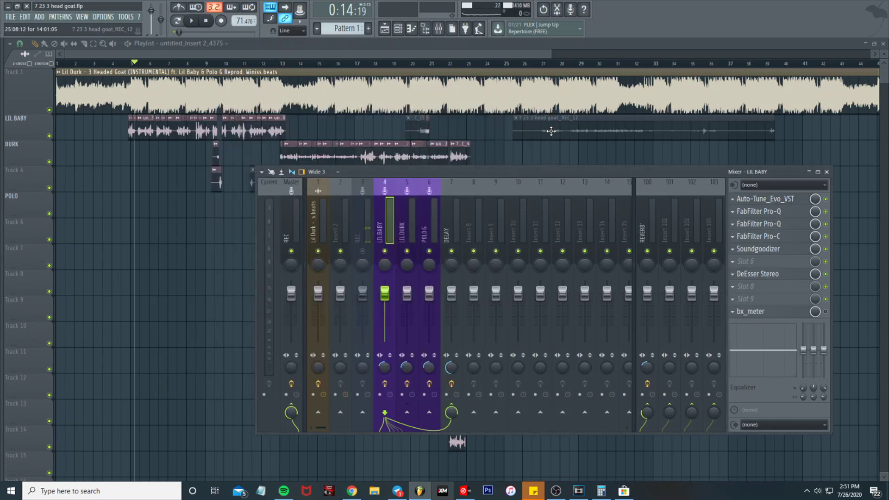
click(768, 213)
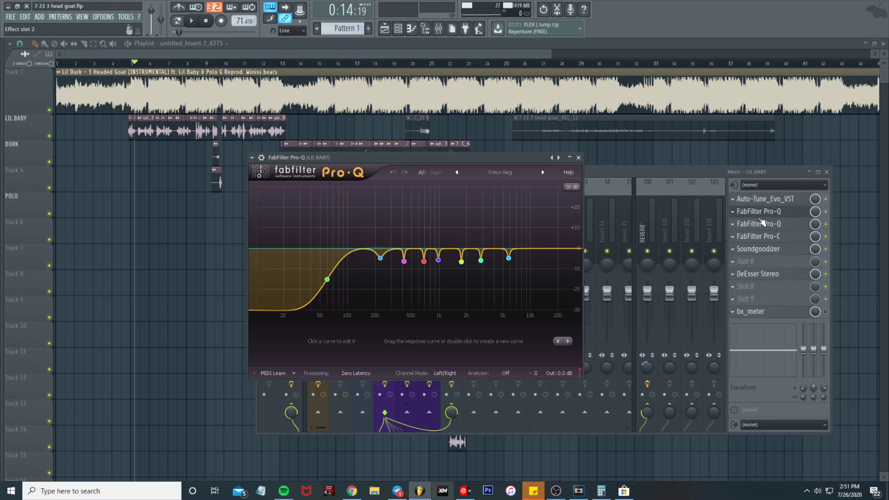
With the master volume lowered, sweep the first Pro-Q's 411 Hz band at +30 dB during playback and turn it into a cut near 500 Hz.
mouse_move(329, 287)
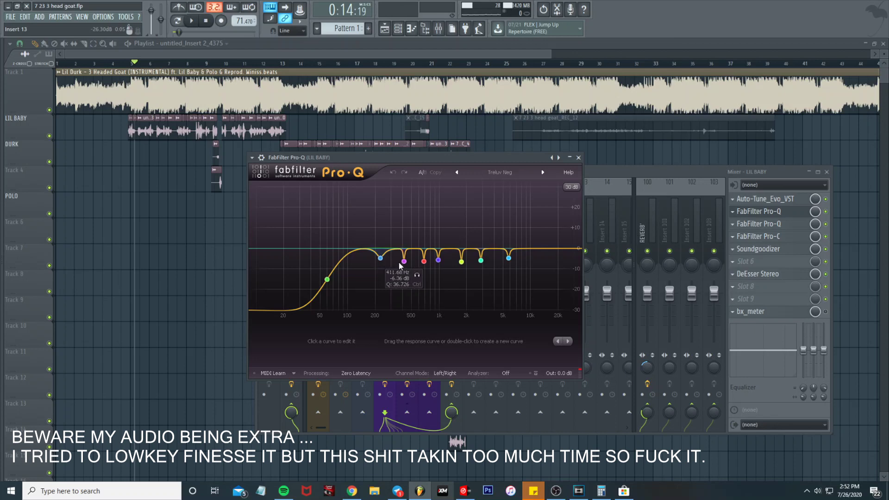
drag(403, 263, 402, 188)
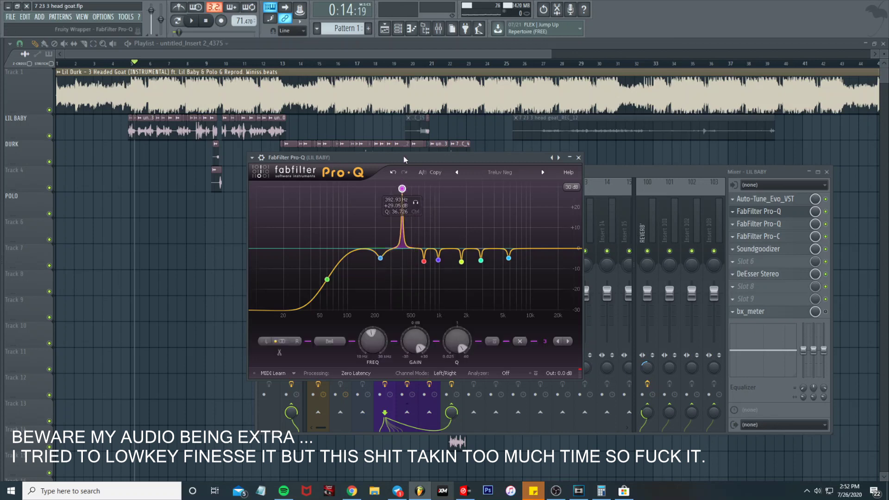
drag(404, 158, 619, 165)
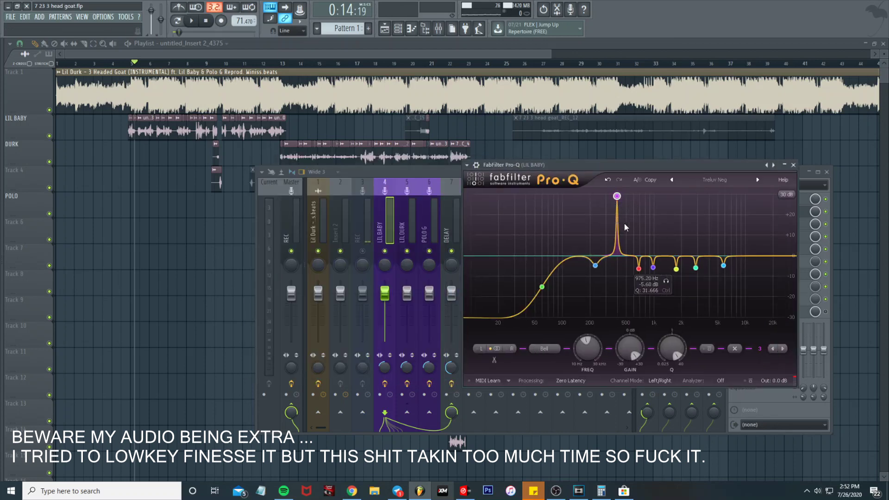
drag(291, 292, 291, 317)
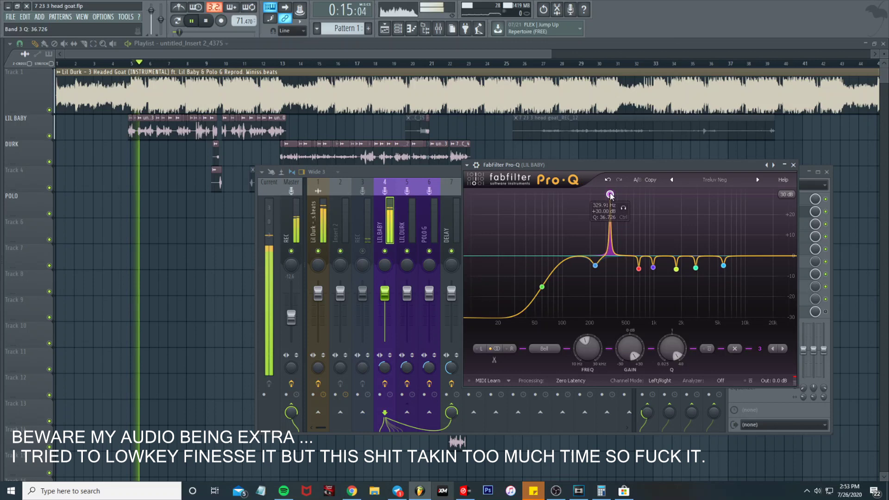
drag(610, 195, 626, 192)
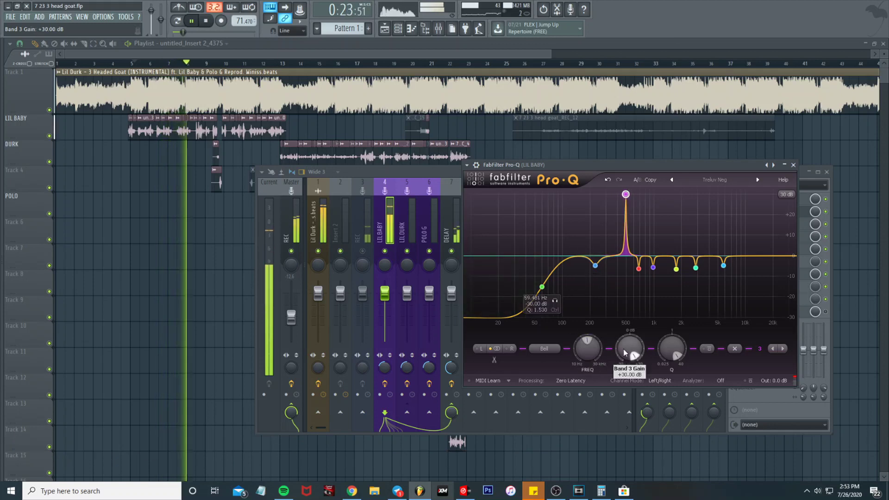
drag(629, 349, 624, 411)
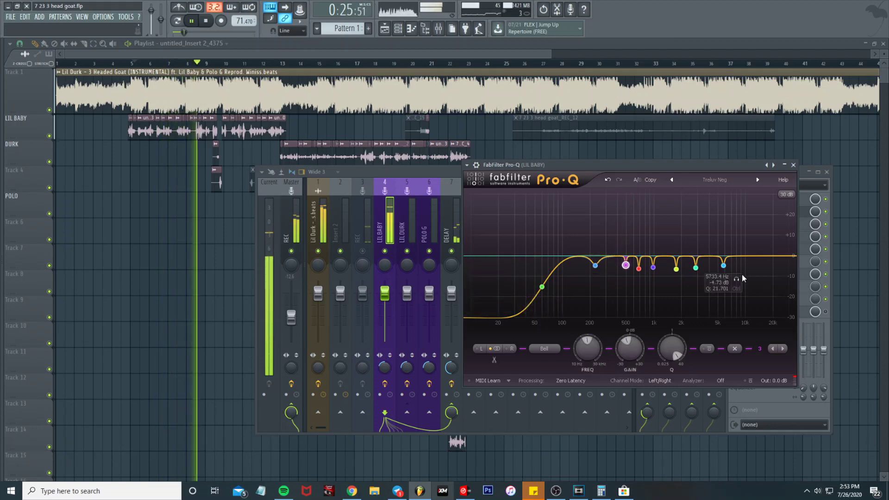
Boost the highest Pro-Q band near 5.7 kHz to hear it, turn it back to about a 6 dB cut, and stop playback.
drag(723, 265, 722, 157)
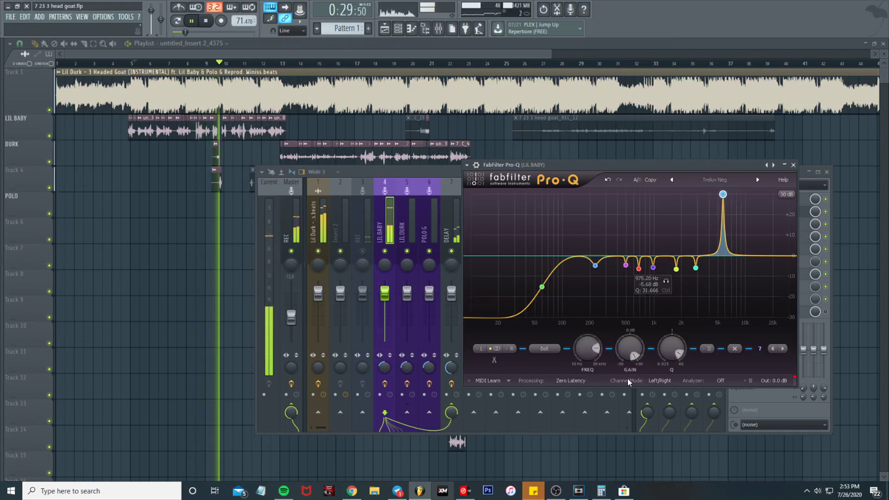
drag(629, 350, 625, 407)
key(space)
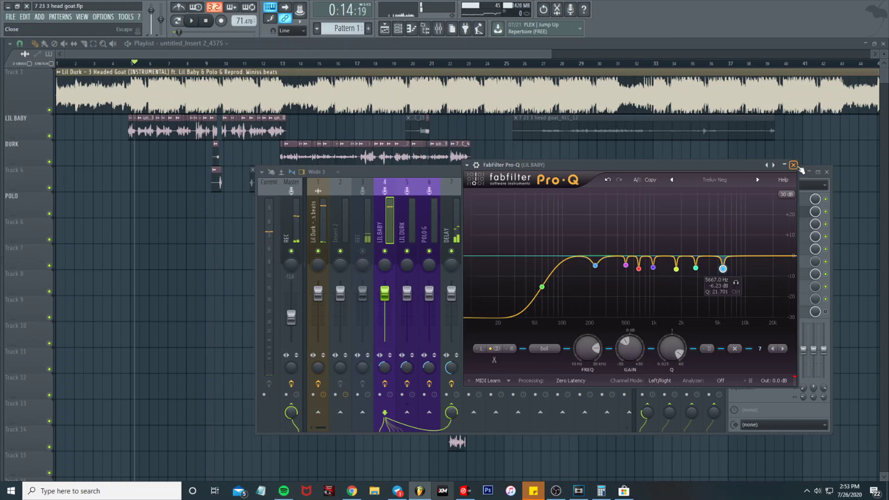
Close the first Pro-Q and examine the boost curve of the second FabFilter Pro-Q on LIL BABY.
click(792, 165)
click(781, 212)
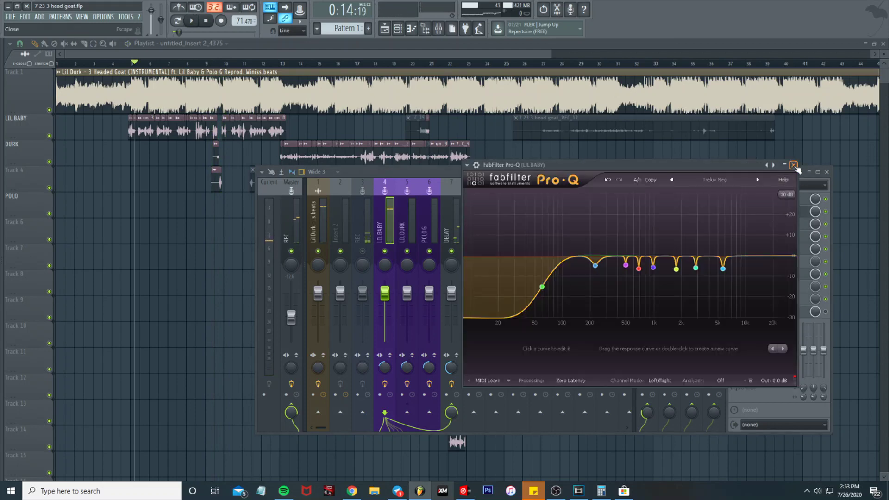
click(793, 165)
click(781, 224)
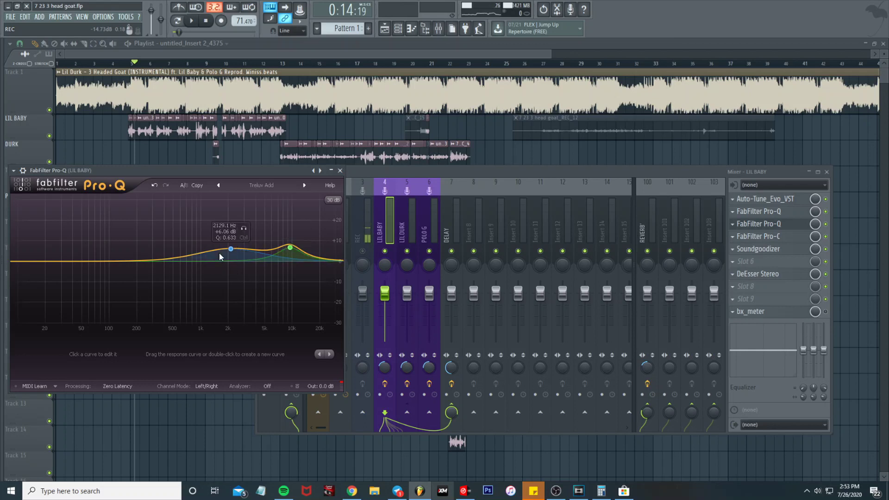
drag(268, 171, 641, 202)
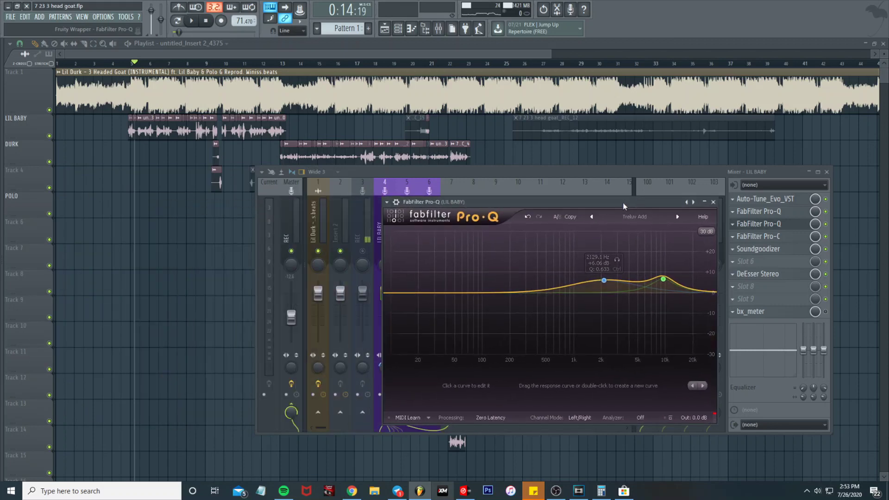
Leave only Auto-Tune and both Pro-Qs active on LIL BABY, and mute the REVERB and DELAY mixer tracks.
right_click(826, 224)
click(829, 227)
click(827, 212)
click(826, 202)
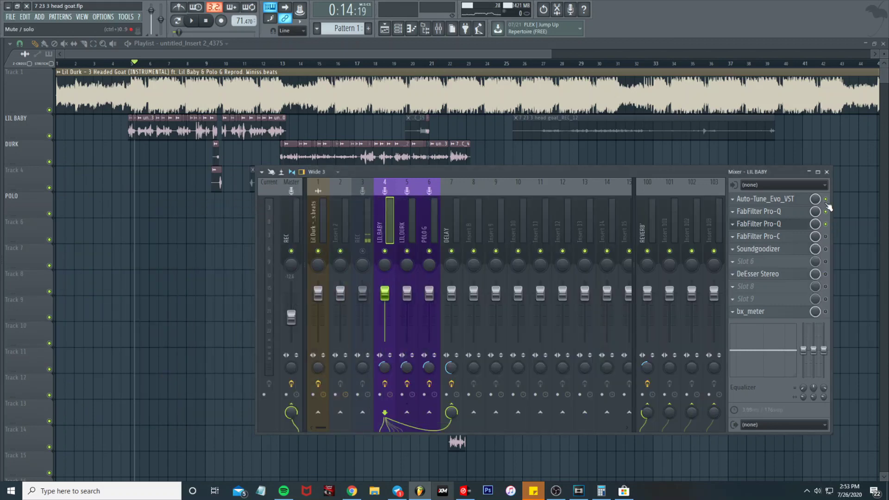
click(647, 250)
click(451, 250)
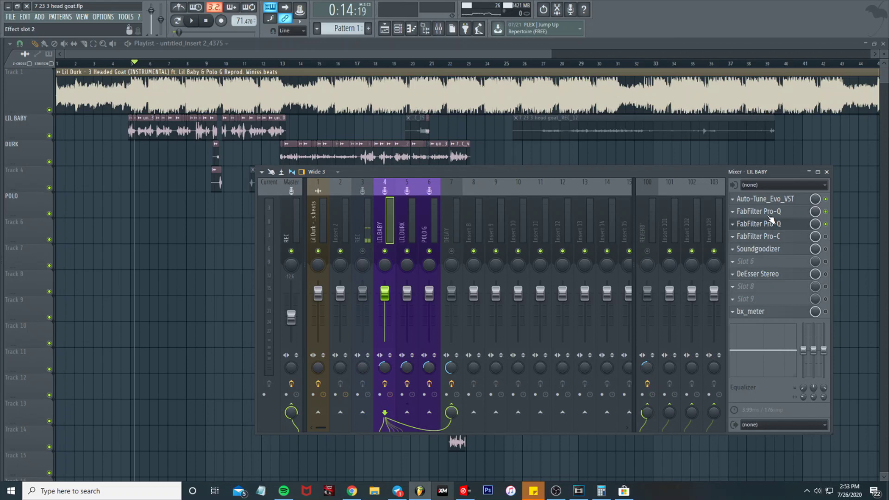
Enable FabFilter Pro-C on LIL BABY and play back the vocal with compression.
click(825, 236)
key(space)
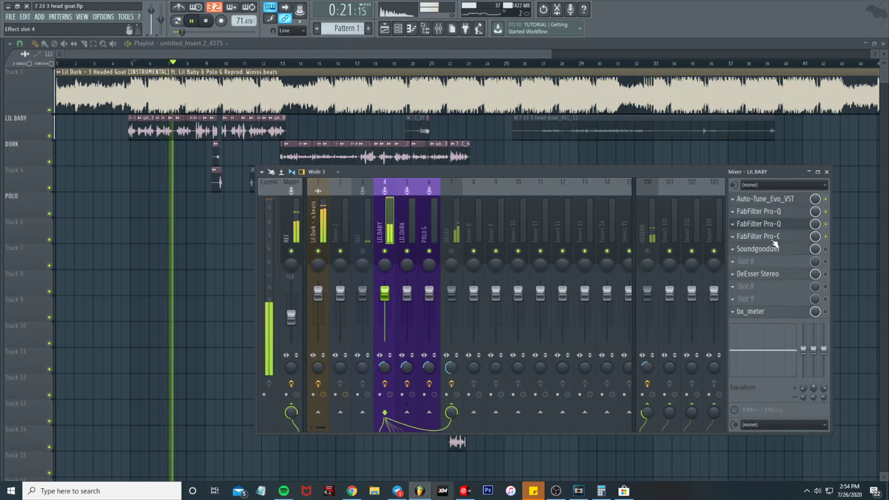
key(space)
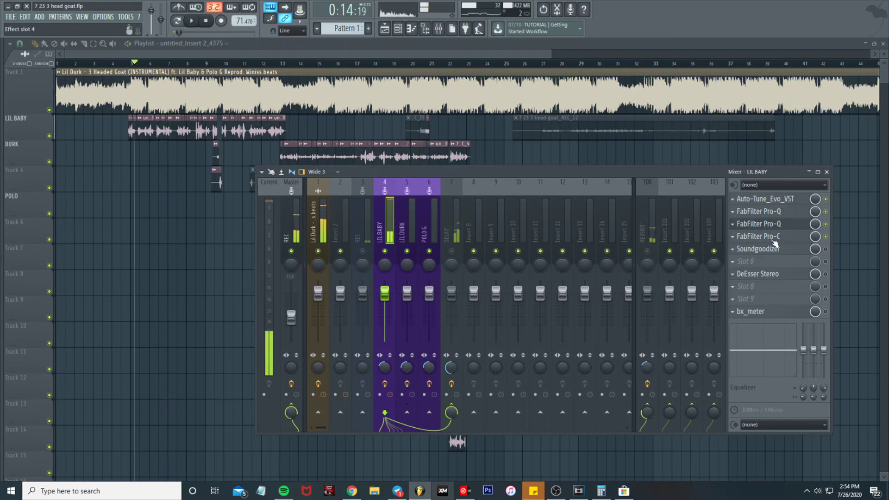
Raise the Pro-C threshold slightly while the vocal plays, stop playback and close the compressor.
click(773, 238)
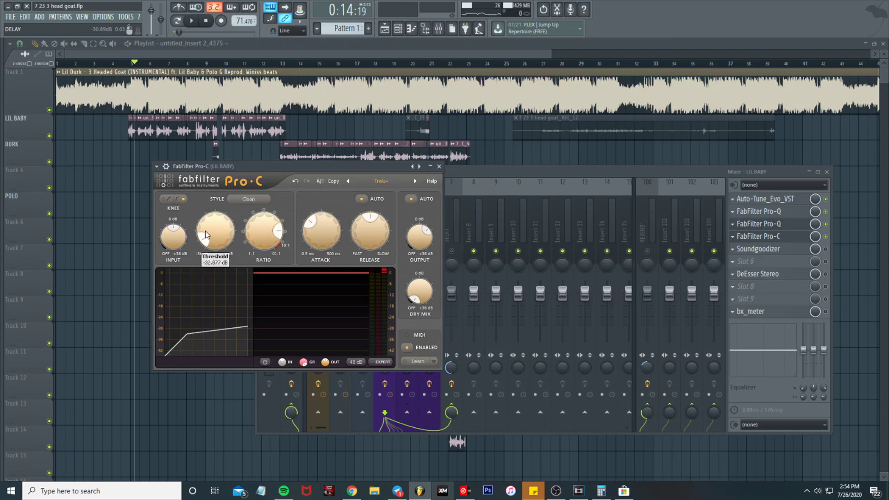
drag(296, 166, 495, 171)
key(space)
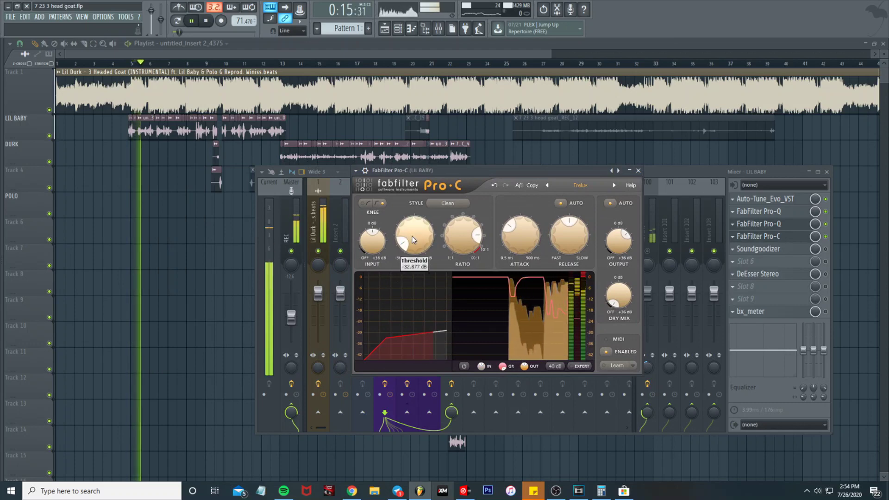
drag(401, 246, 401, 238)
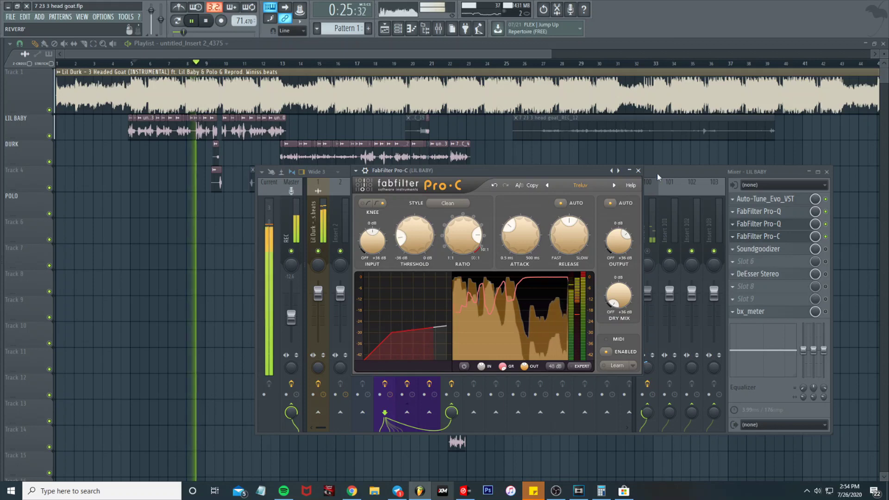
key(space)
click(638, 171)
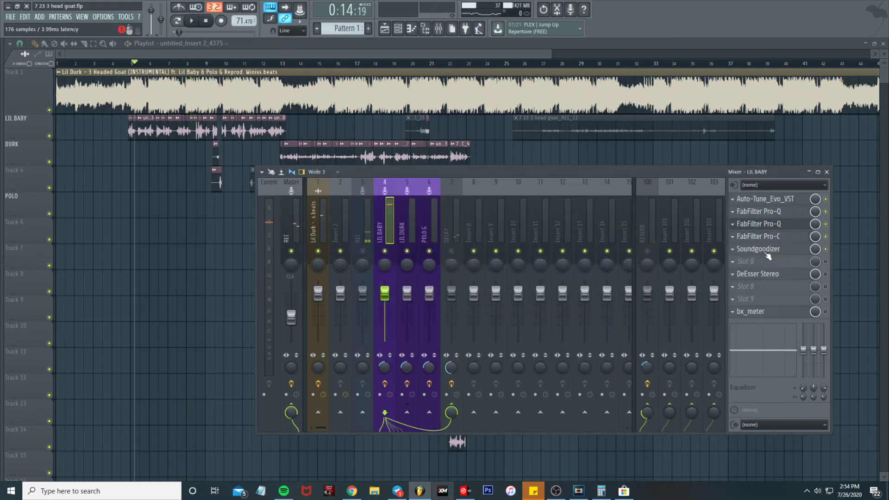
Review the Soundgoodizer settings on LIL BABY, and enable and check DeEsser Stereo while the vocal plays.
click(768, 250)
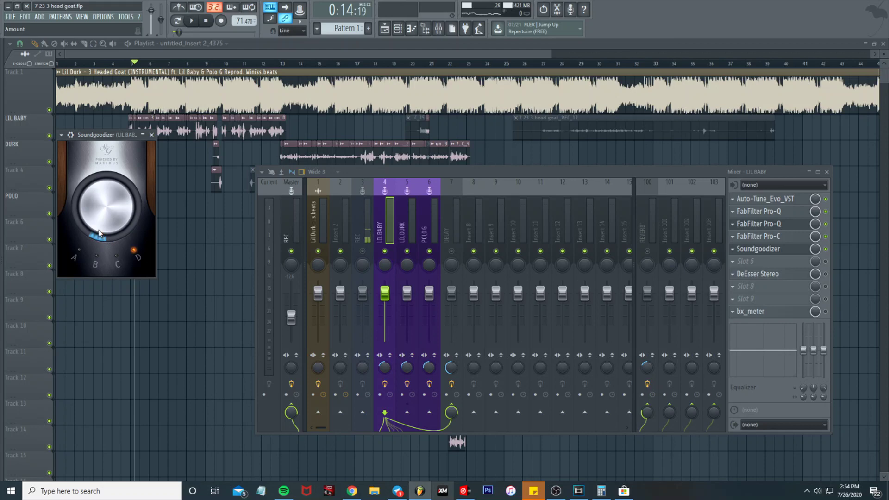
click(152, 135)
key(space)
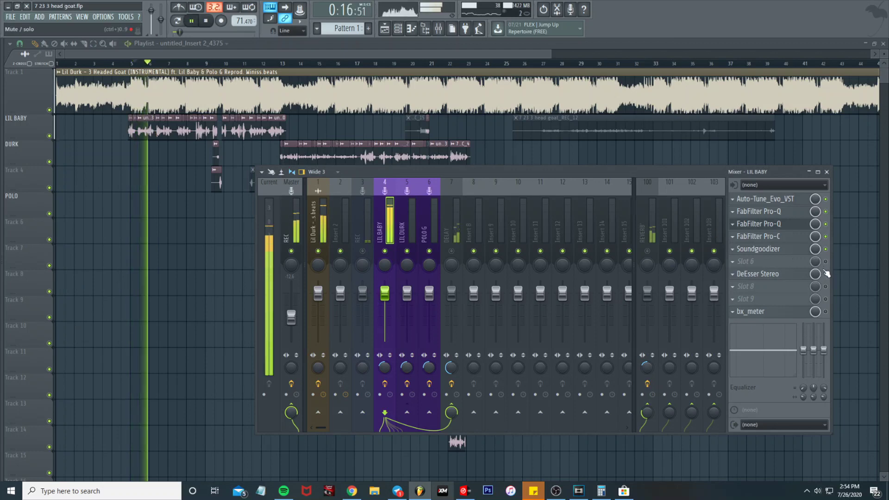
click(789, 274)
key(space)
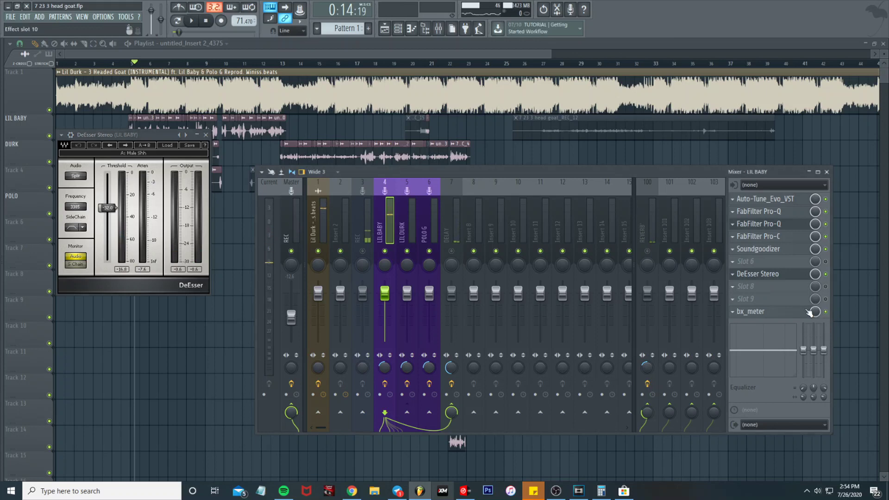
click(207, 134)
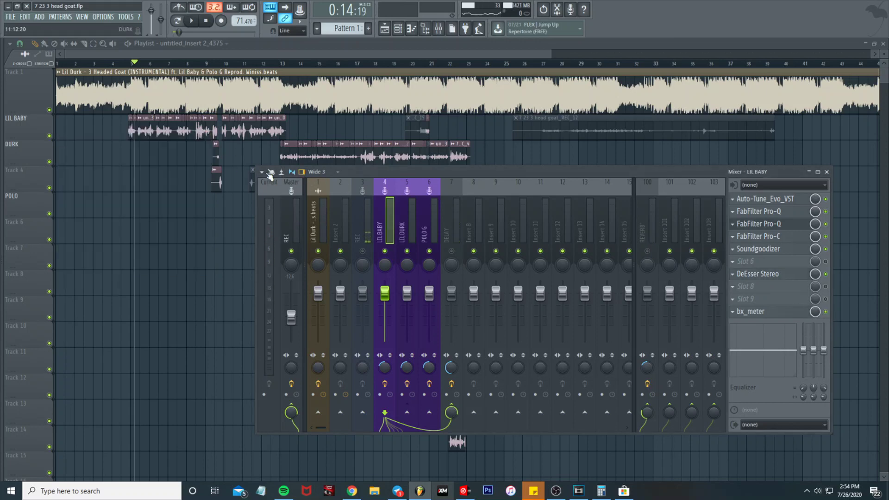
Unmute the DELAY mixer track and review its Fruity delay 2 and Fruity Chorus settings.
click(403, 235)
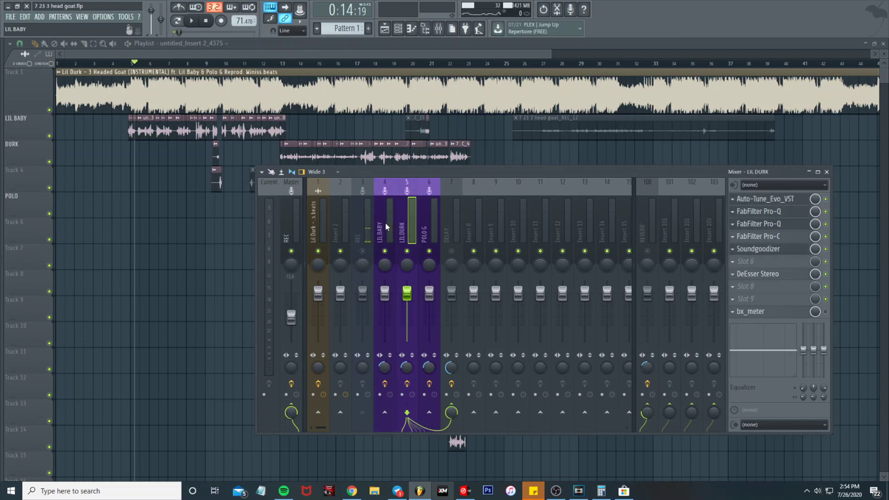
click(453, 237)
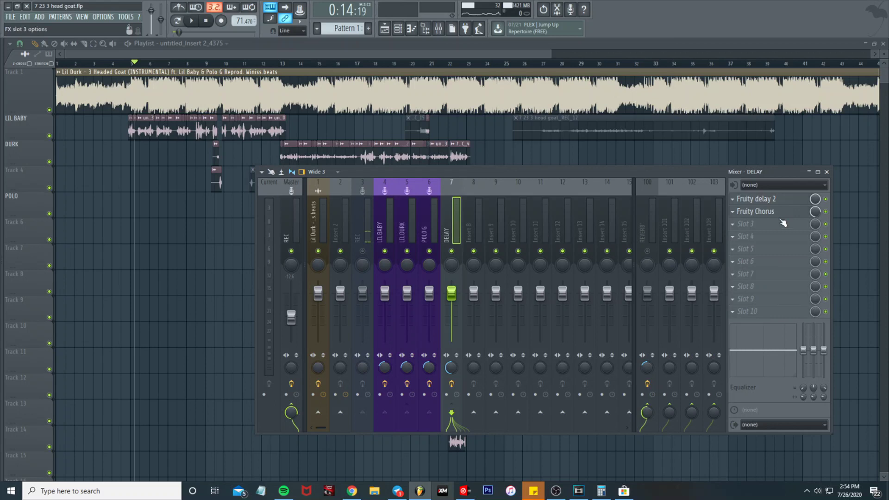
click(777, 199)
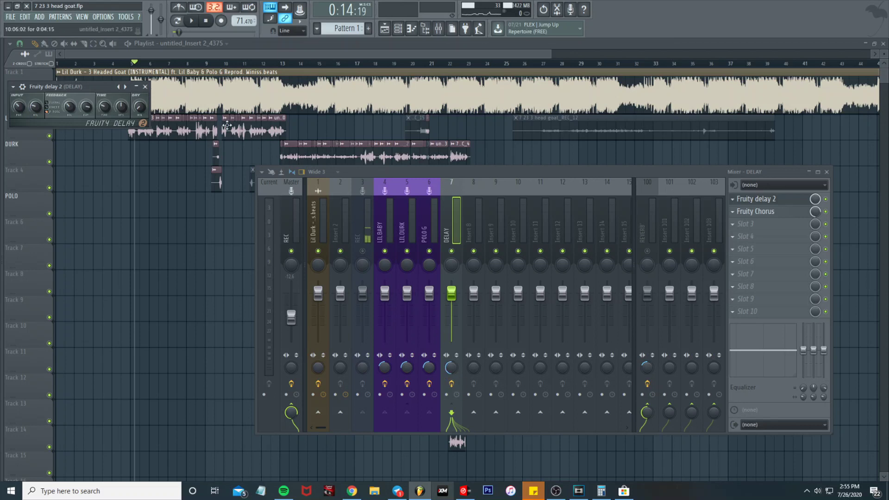
click(147, 88)
click(755, 211)
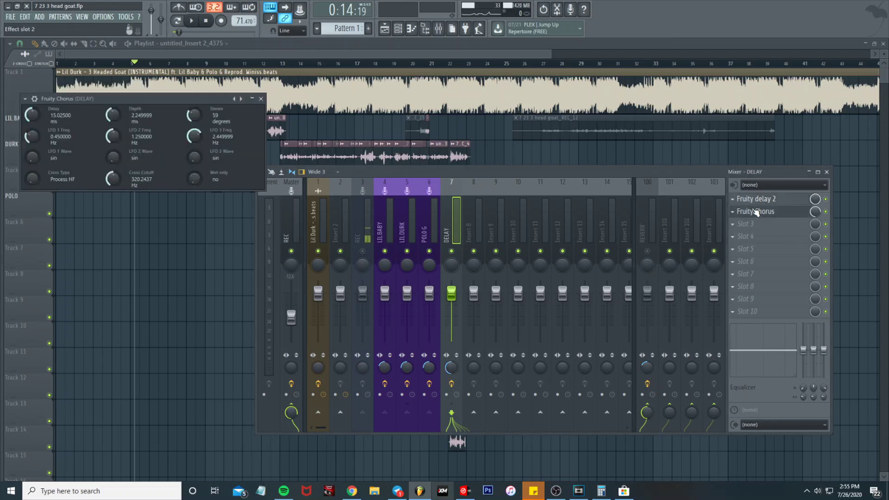
click(262, 98)
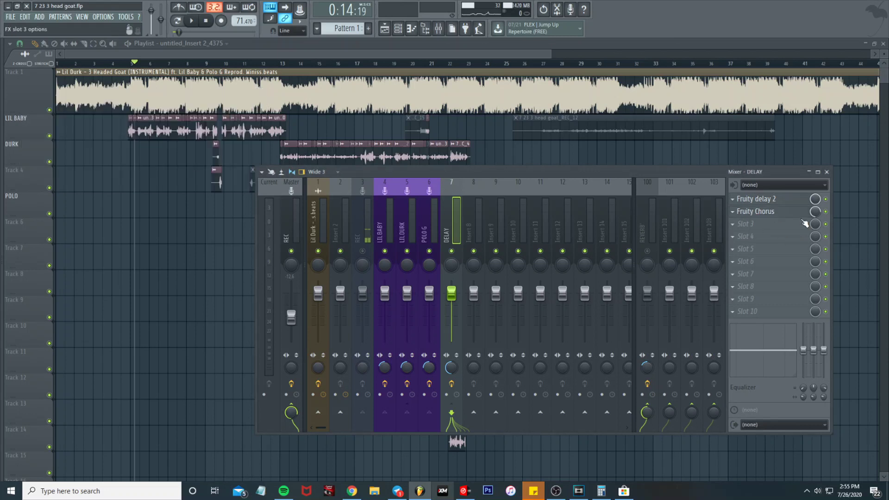
Unmute the REVERB track, move the playhead to just before bar 5, and examine the ValhallaVintageVerb settings.
click(647, 251)
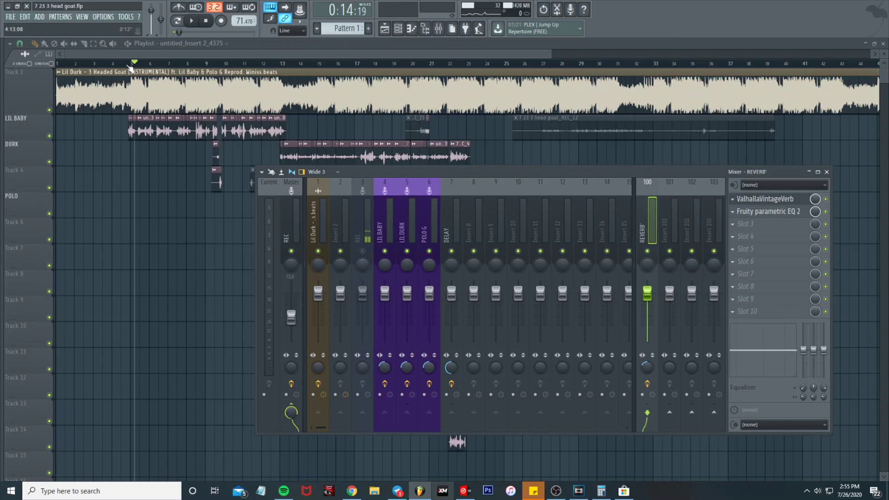
click(129, 63)
click(440, 29)
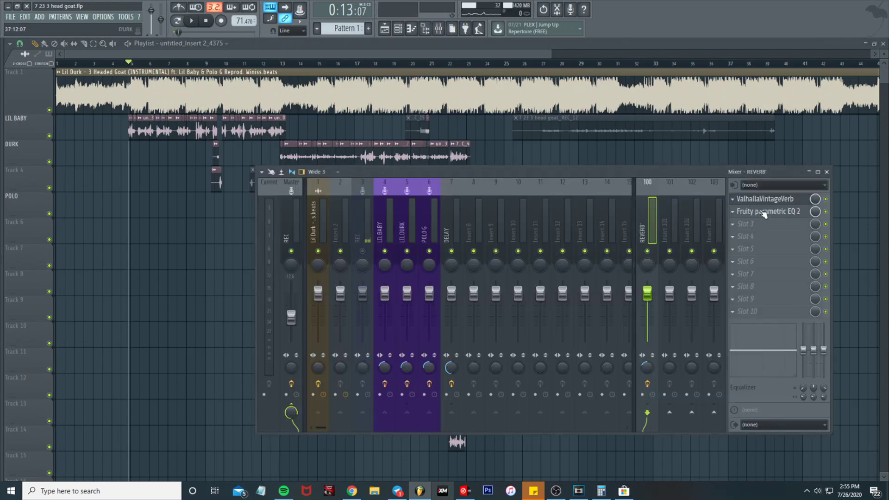
click(778, 201)
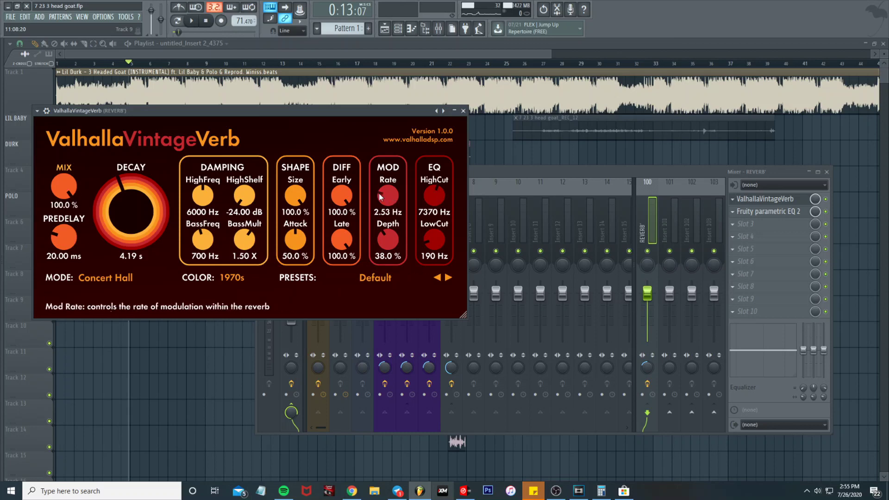
click(463, 111)
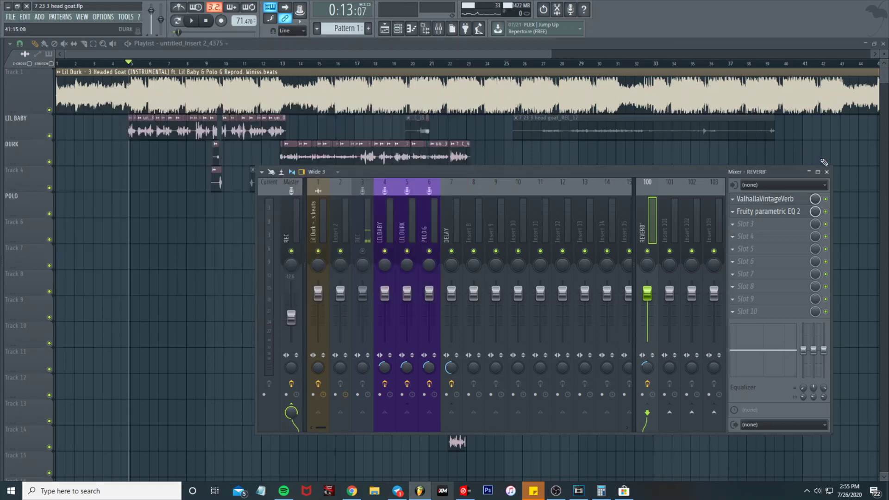
Examine the Fruity parametric EQ 2 curve on REVERB, close it, and play the song with all effects on.
click(790, 213)
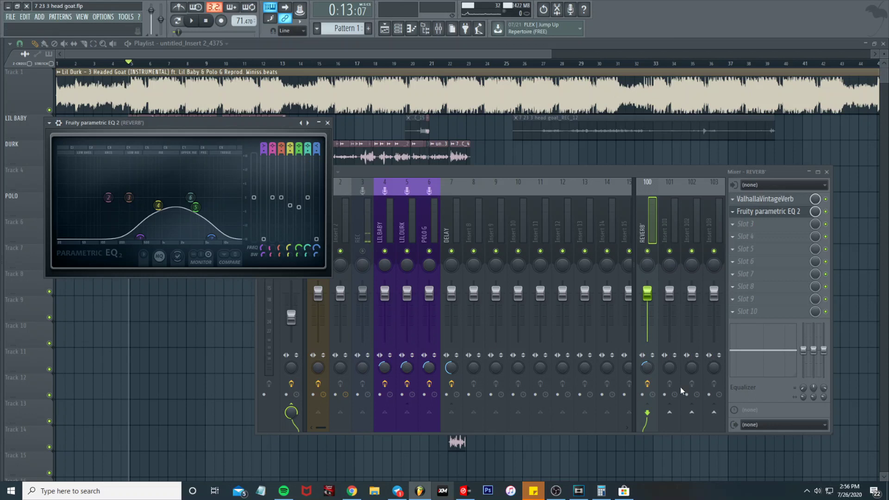
click(327, 122)
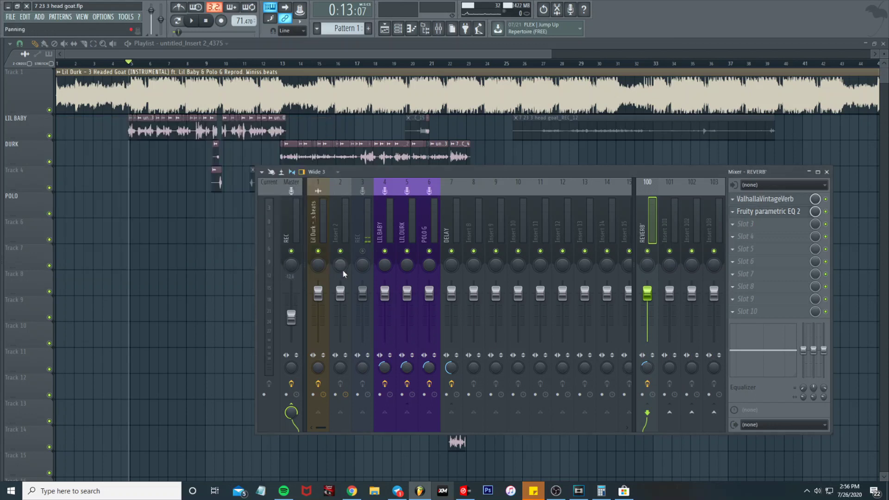
key(space)
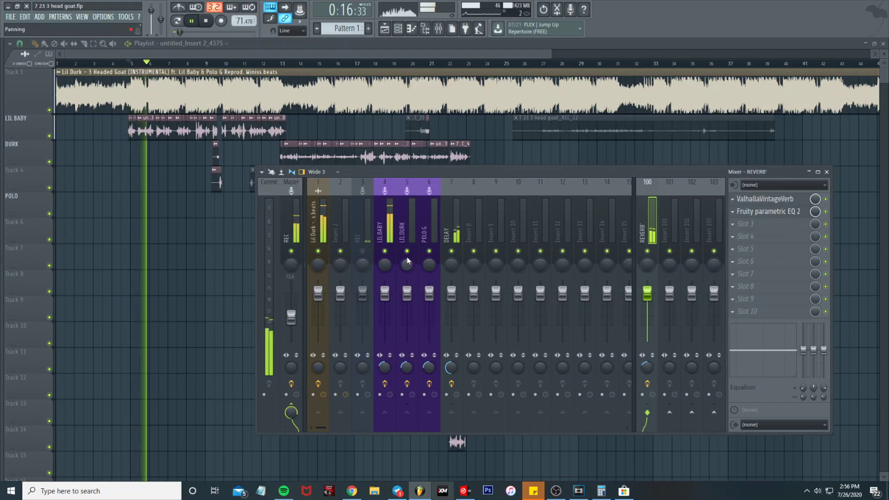
Select the LIL DURK mixer track, move the playhead to bar 16, and play the Durk vocal with the mixer shown.
key(space)
click(381, 245)
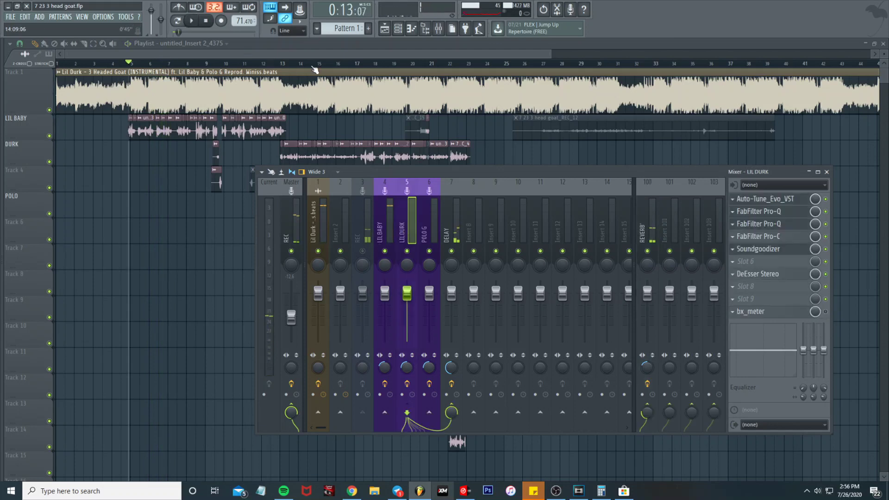
click(356, 69)
click(338, 63)
key(space)
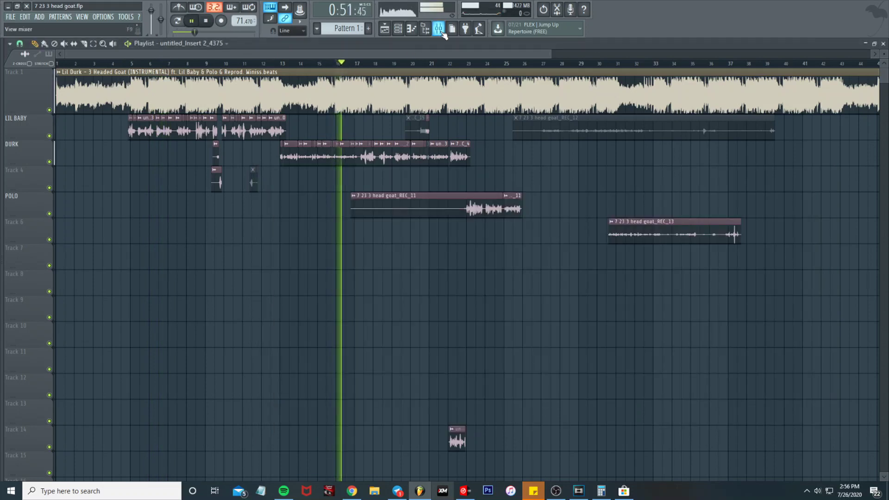
key(F9)
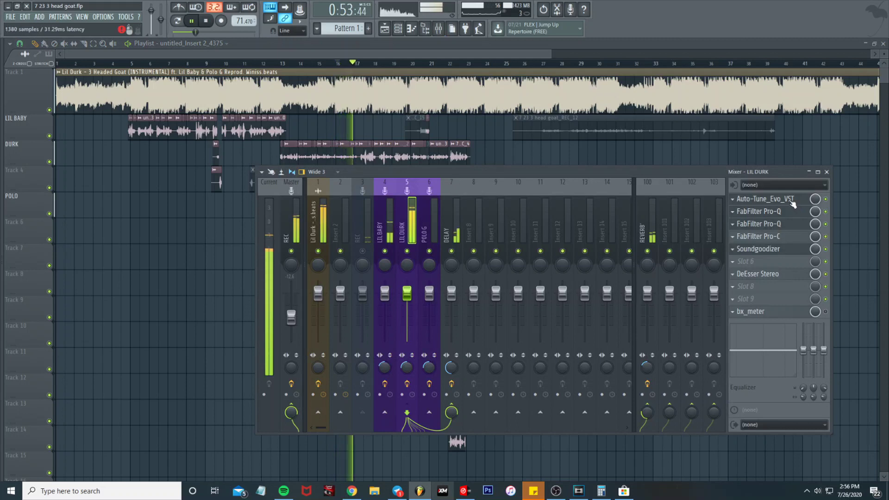
key(space)
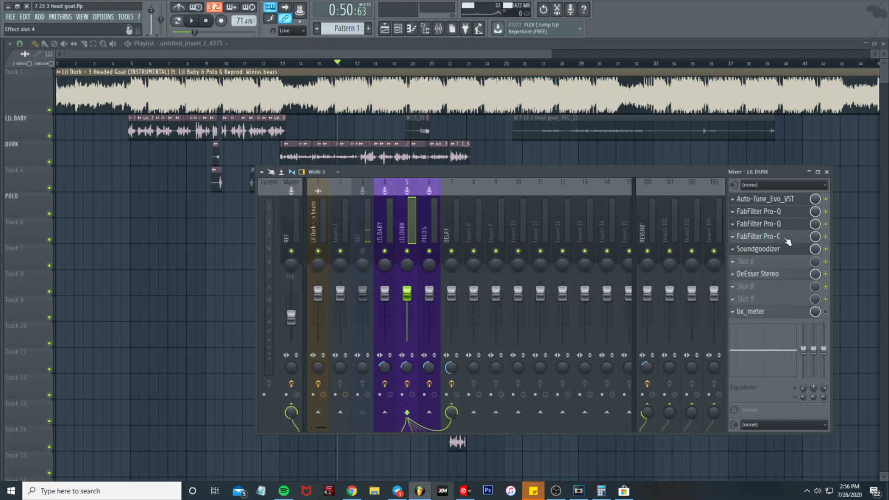
Examine the cut and boost curves of the two FabFilter Pro-Q equalizers on LIL DURK.
click(777, 212)
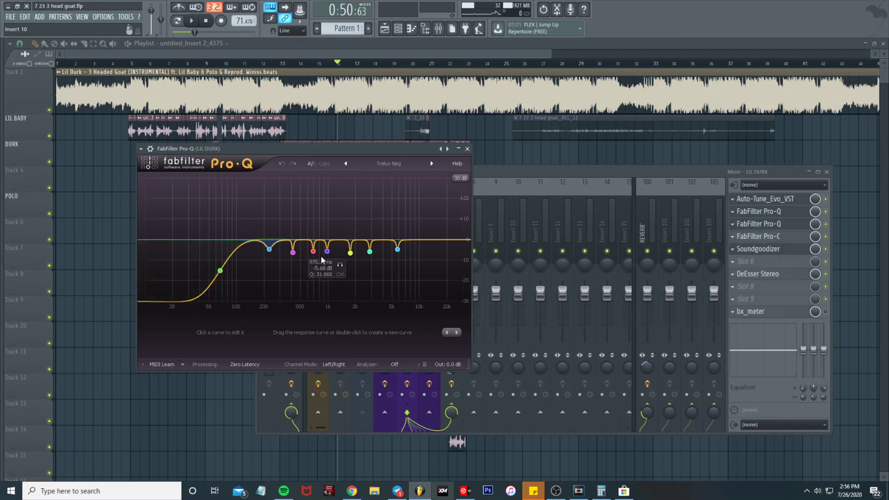
click(469, 150)
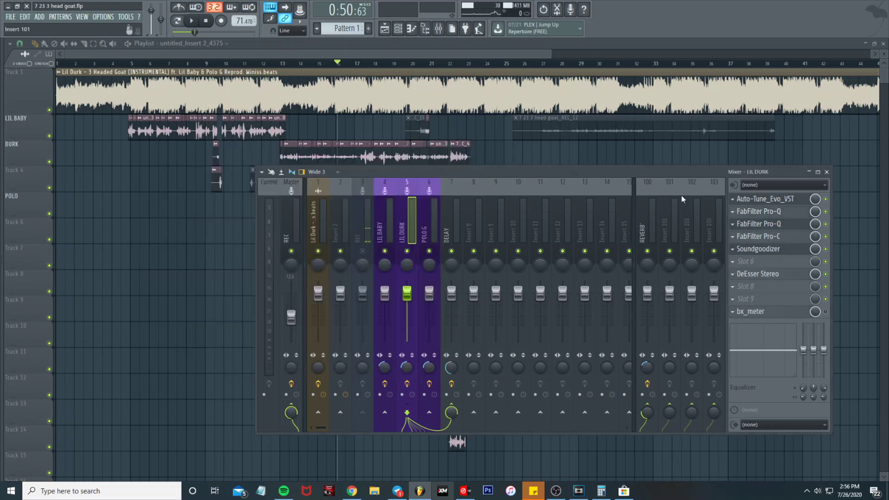
click(766, 226)
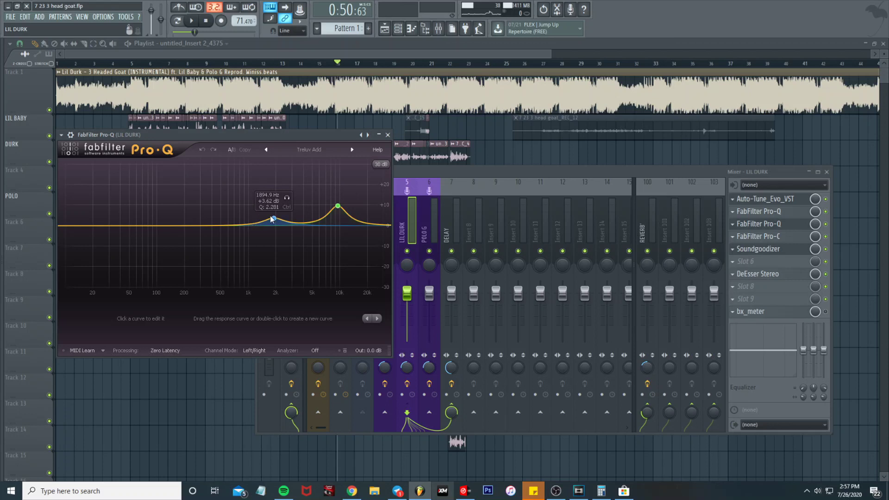
click(388, 134)
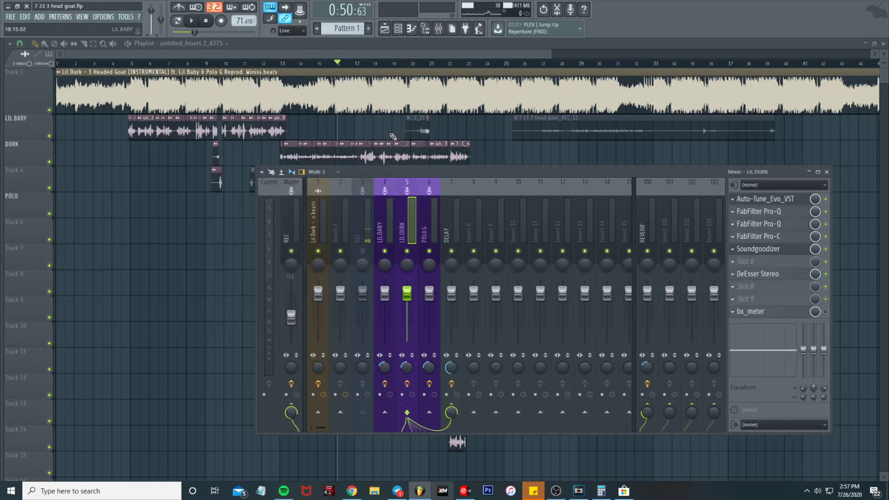
Review FabFilter Pro-C on LIL DURK during playback, trying a threshold of about -33.9 dB and returning it to -36 dB.
click(760, 237)
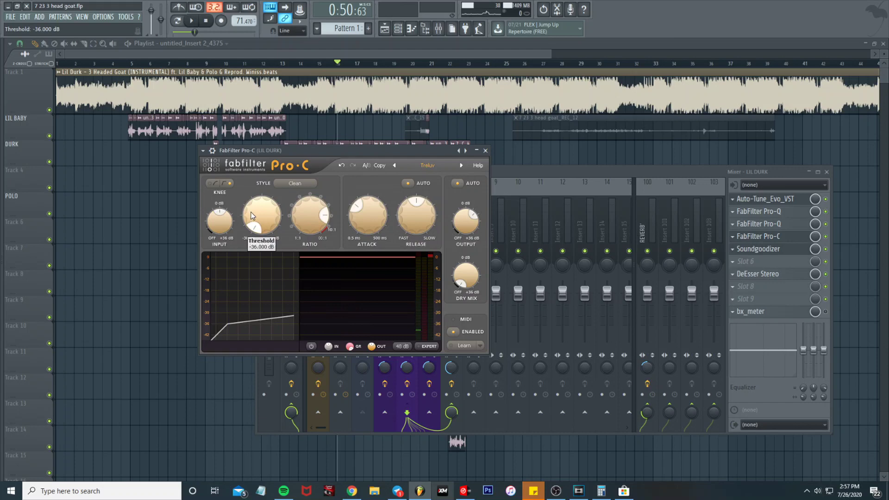
key(space)
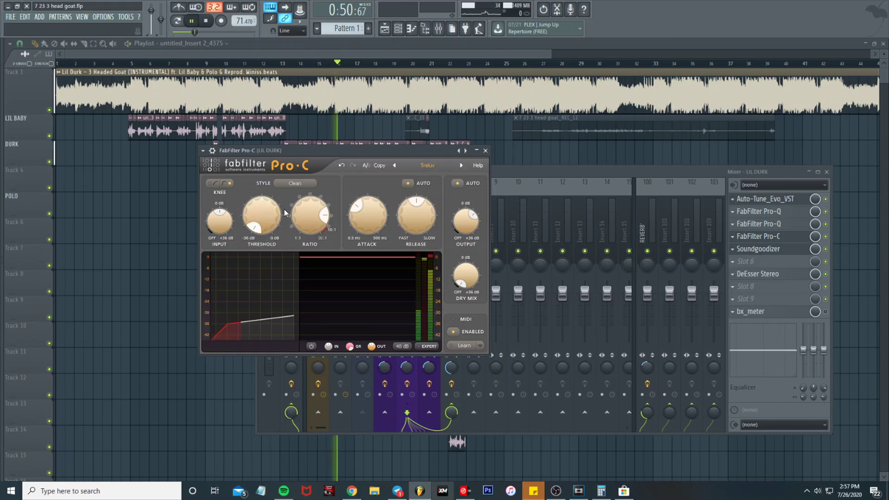
drag(263, 214, 258, 204)
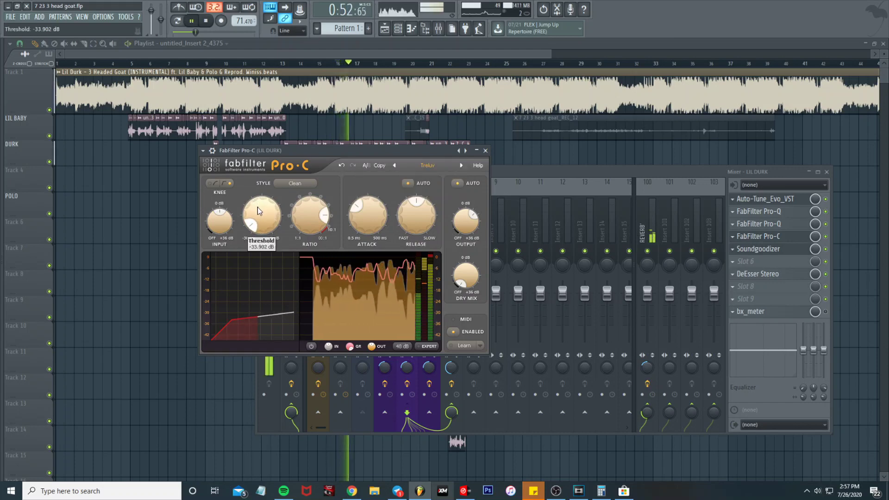
drag(257, 211, 252, 226)
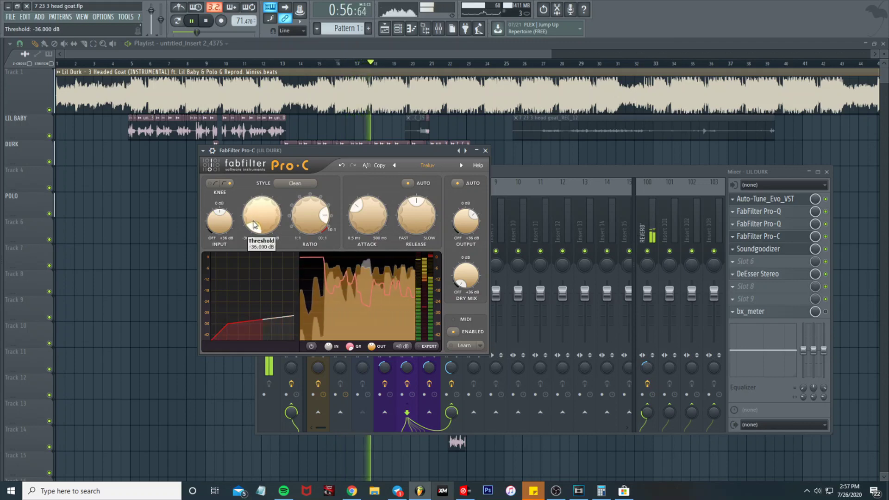
click(485, 151)
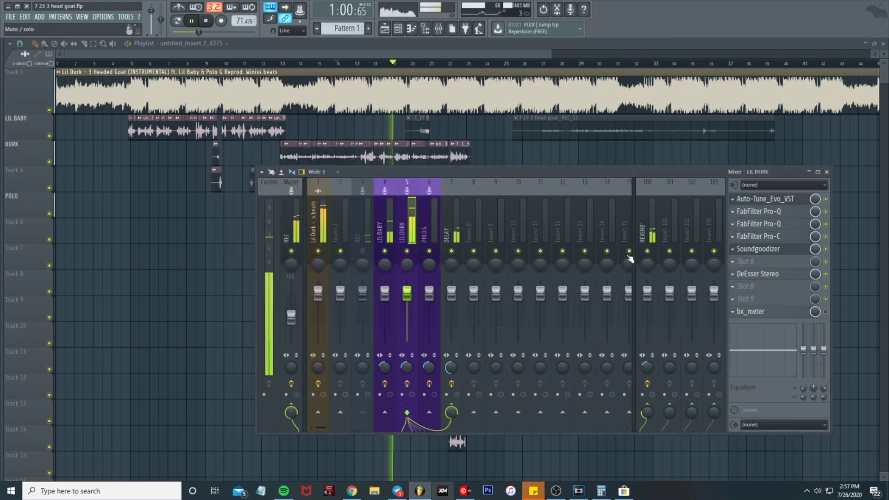
Open Soundgoodizer on LIL DURK and recheck the Pro-C auto release and output level settings with the vocal playing.
key(space)
click(768, 249)
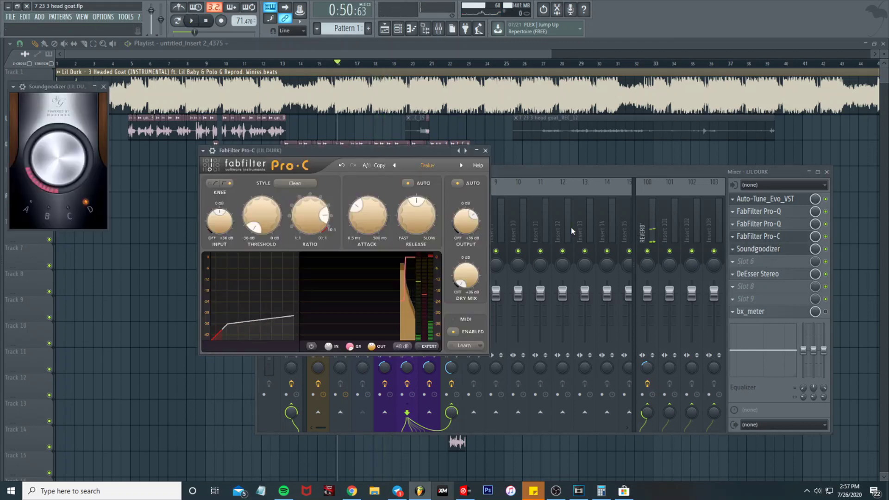
click(769, 236)
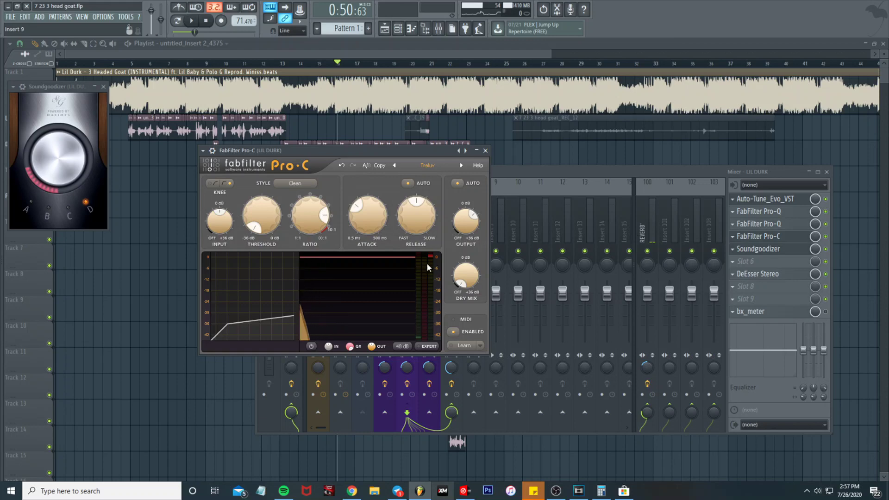
key(space)
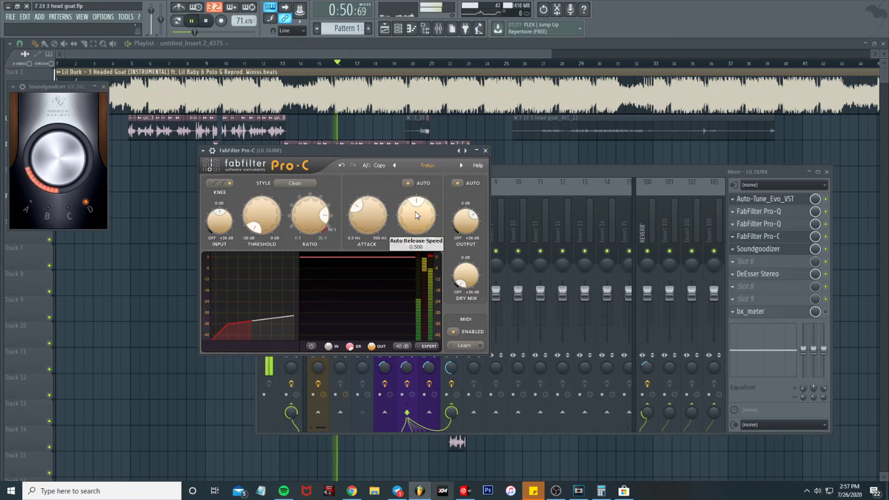
mouse_move(416, 215)
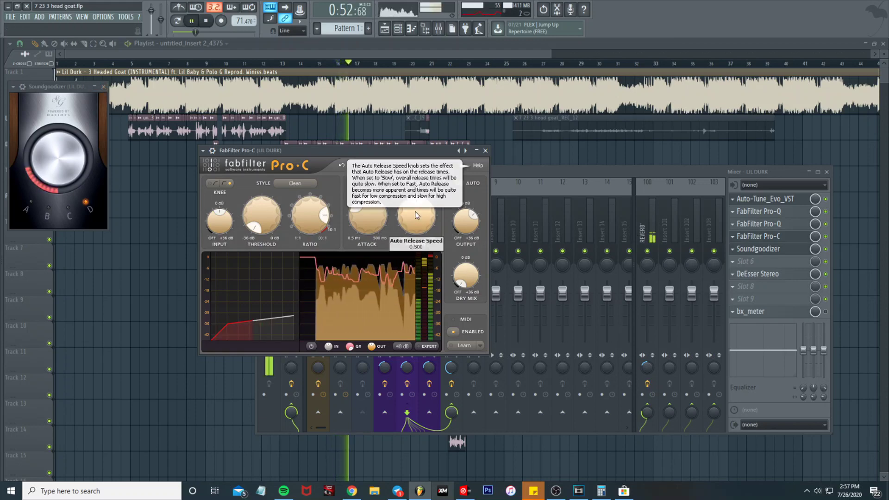
key(space)
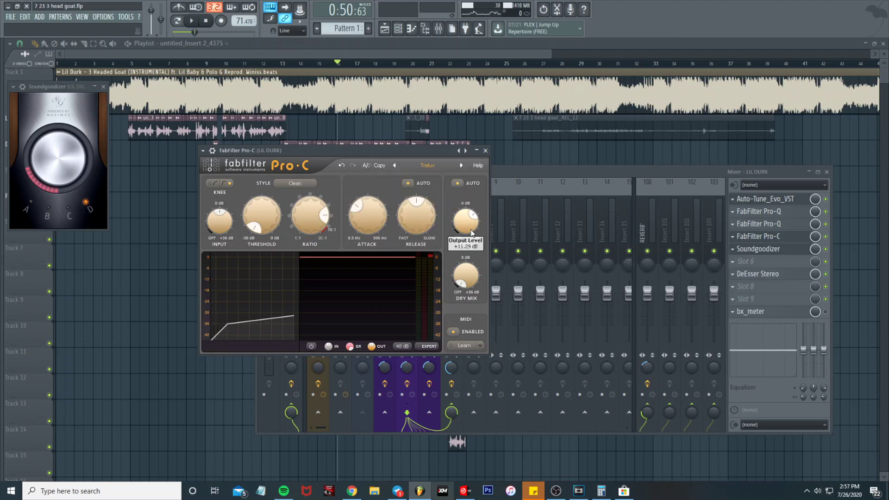
mouse_move(469, 228)
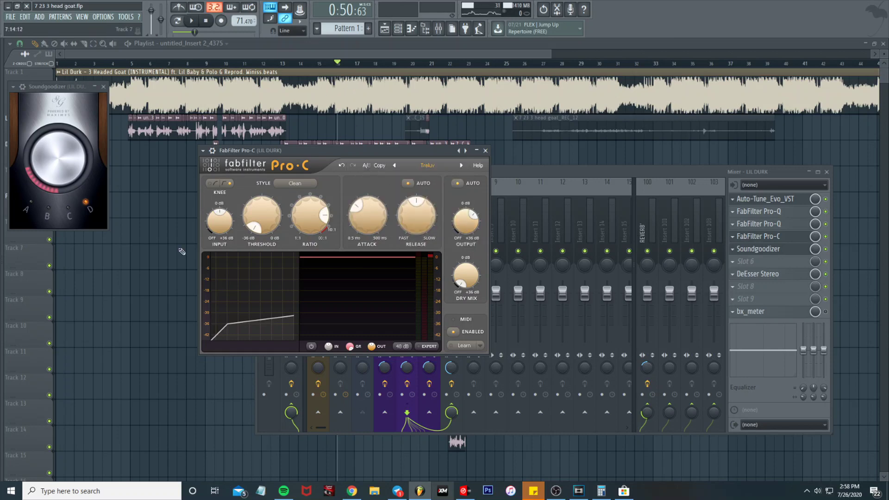
click(485, 150)
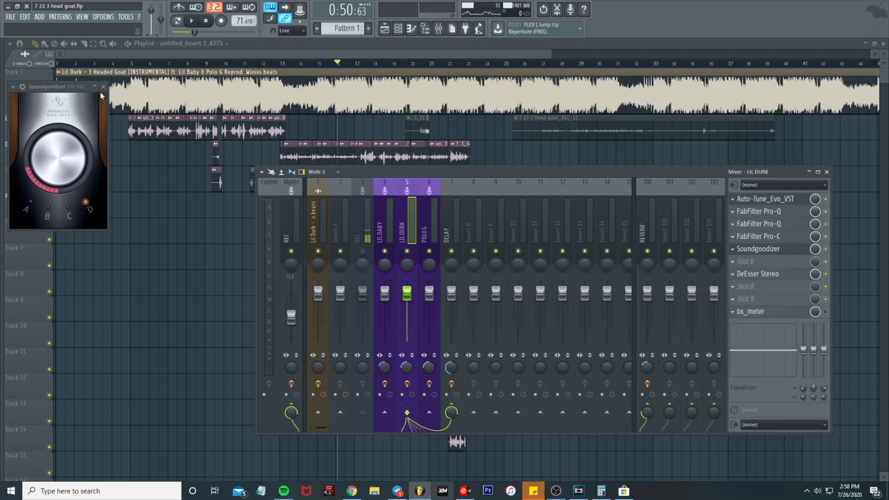
Raise the master fader to -10.0 dB while the song plays, and reselect the LIL DURK mixer track.
key(space)
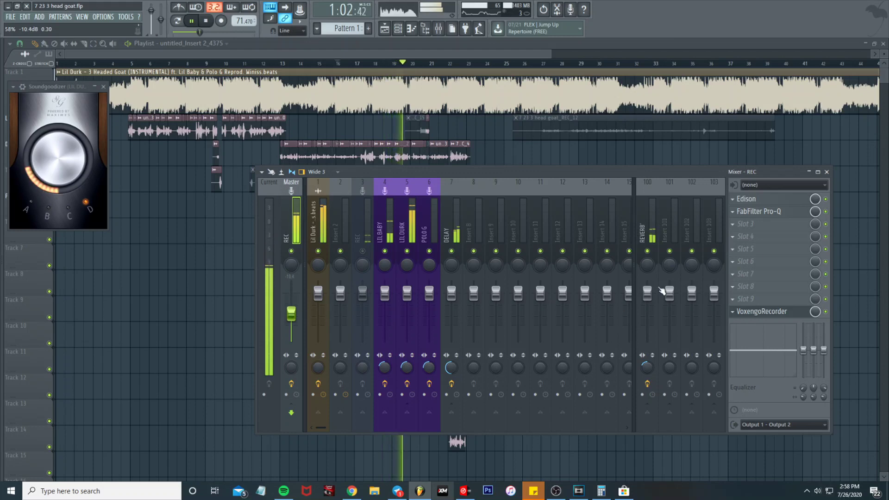
click(415, 234)
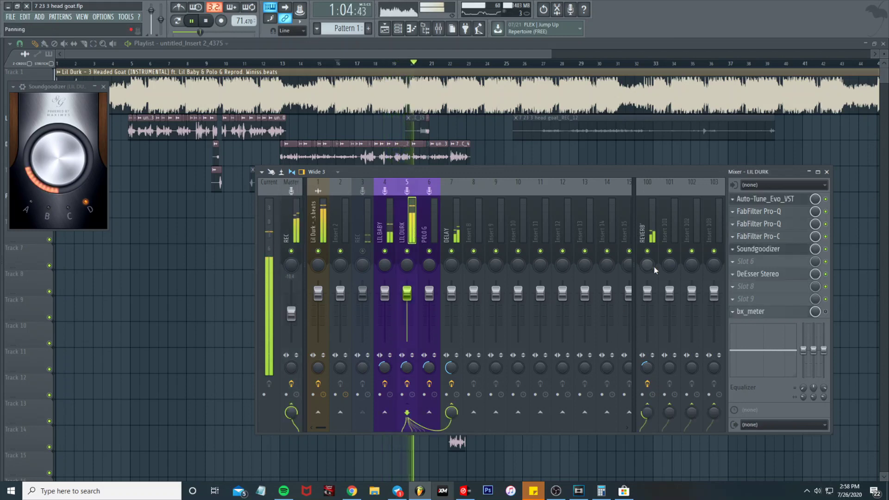
click(293, 315)
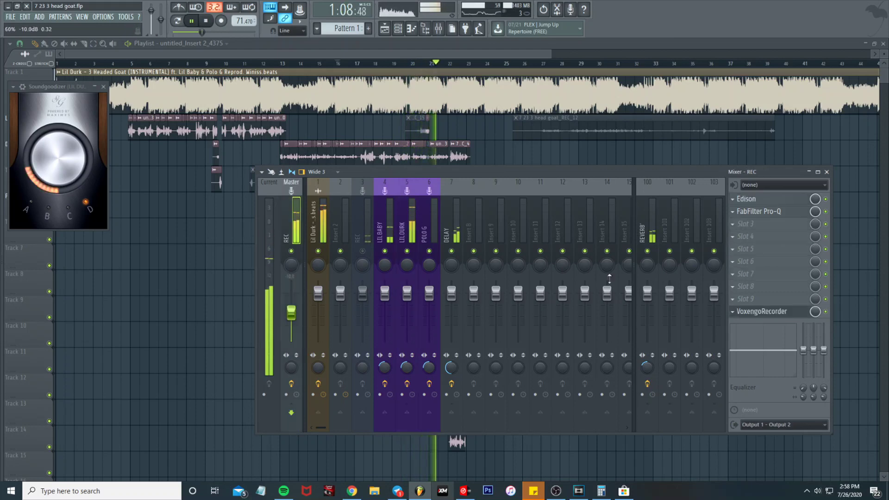
key(space)
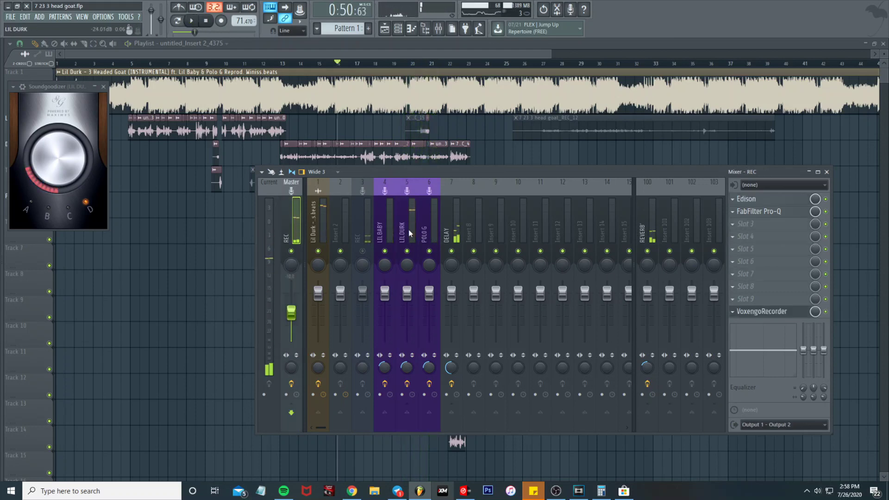
click(408, 230)
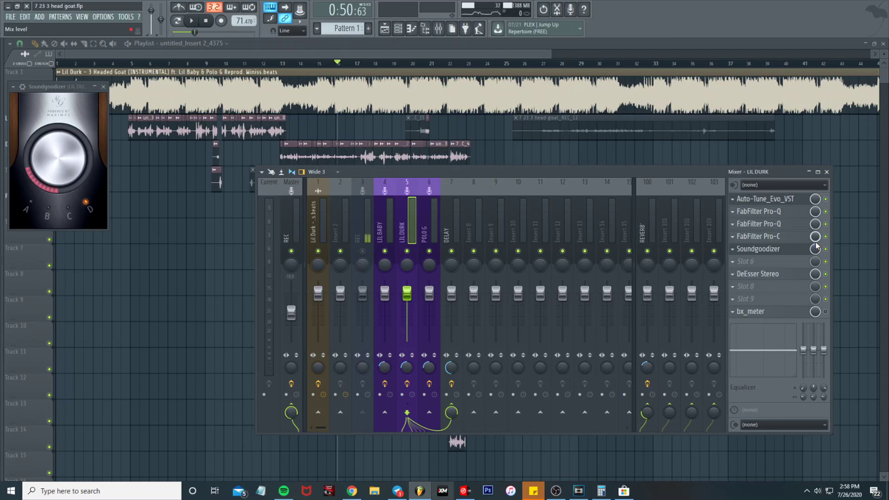
Move the playhead to the start of the 7 23 3 head goat_REC_13 clip, play it briefly, and select the POLO G mixer track.
click(361, 43)
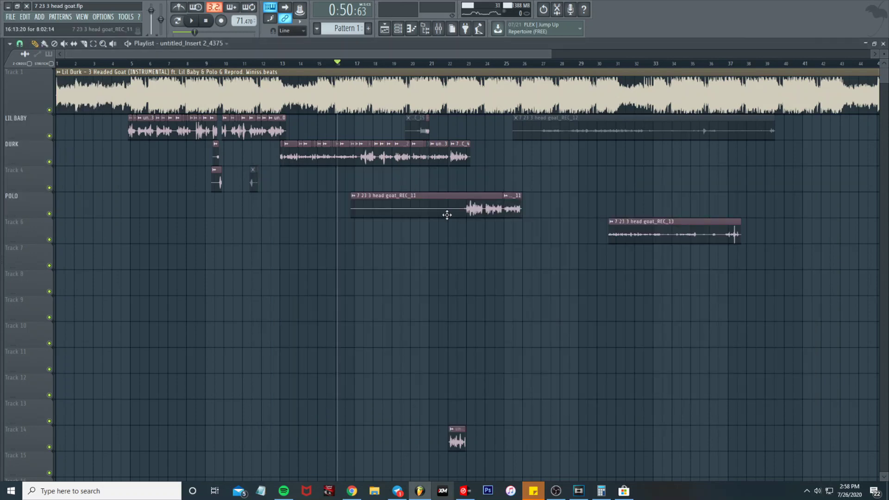
scroll(579, 330, up, 2)
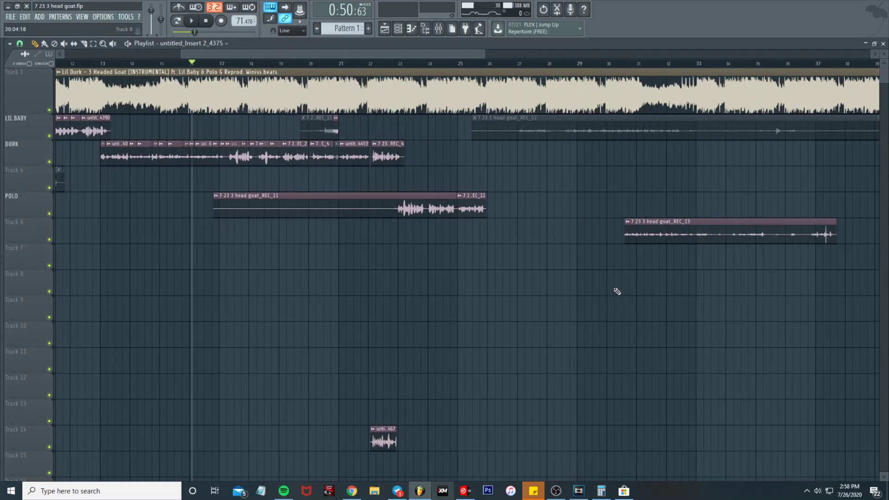
scroll(617, 290, down, 2)
click(619, 64)
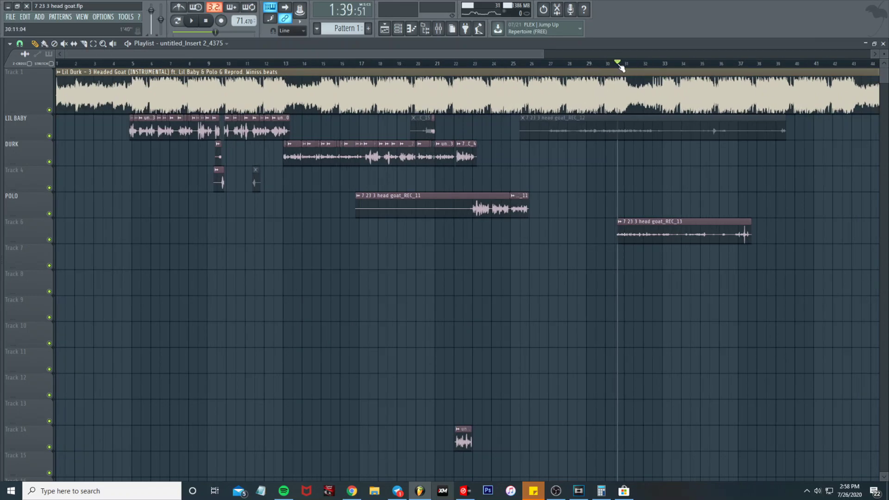
click(438, 28)
key(space)
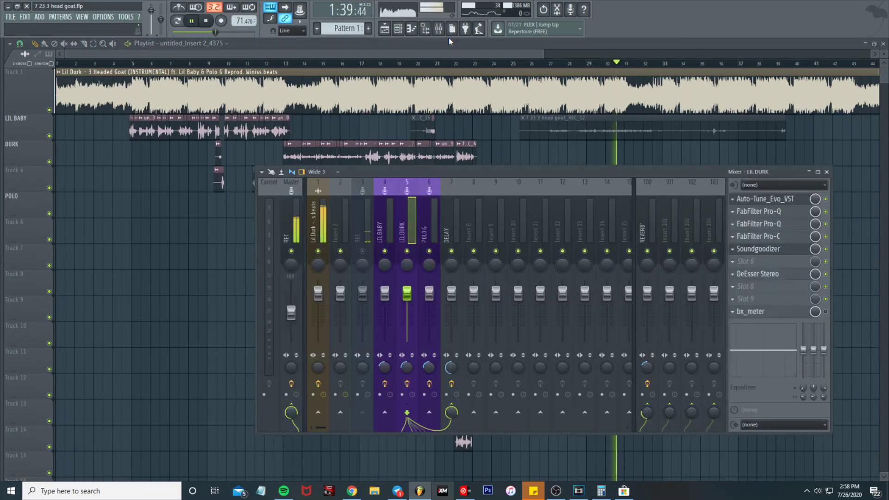
click(422, 268)
key(space)
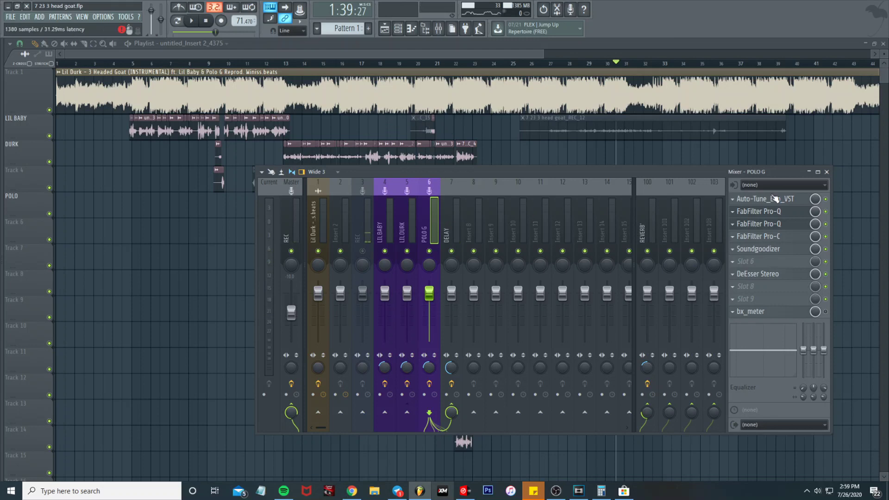
Examine the cut and boost curves of both FabFilter Pro-Q equalizers on POLO G, and play the vocal.
click(772, 212)
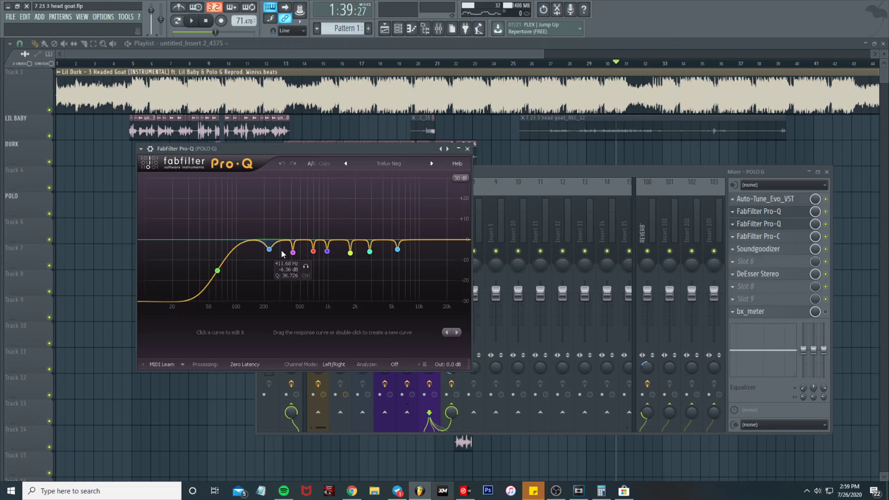
click(467, 149)
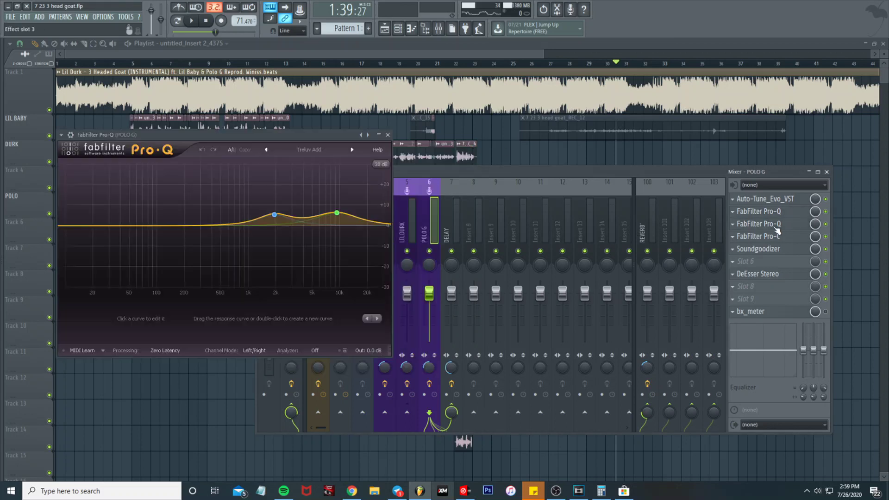
click(758, 223)
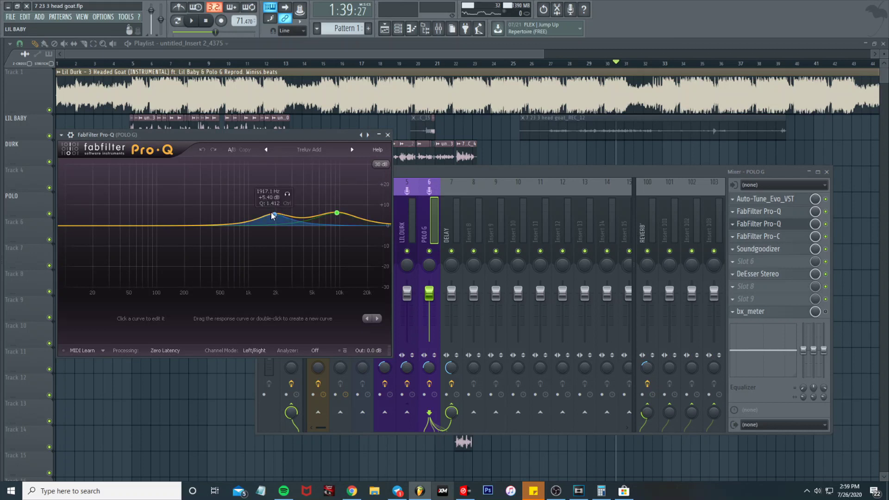
click(388, 135)
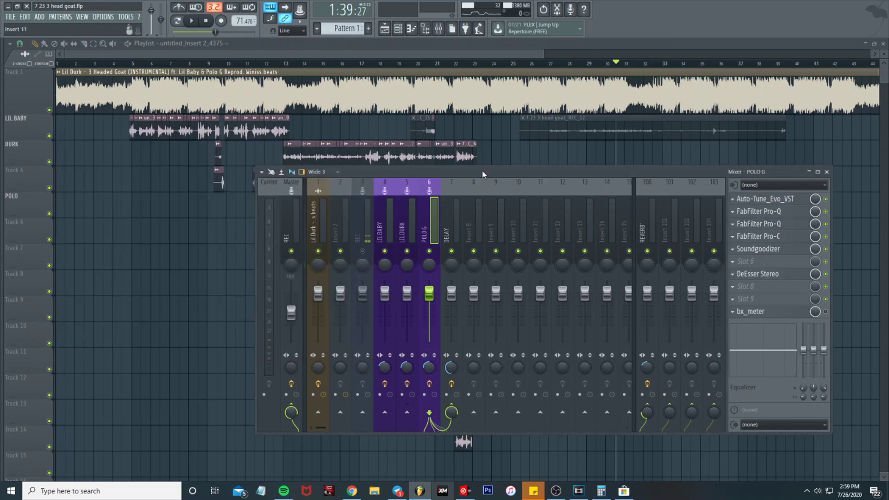
key(space)
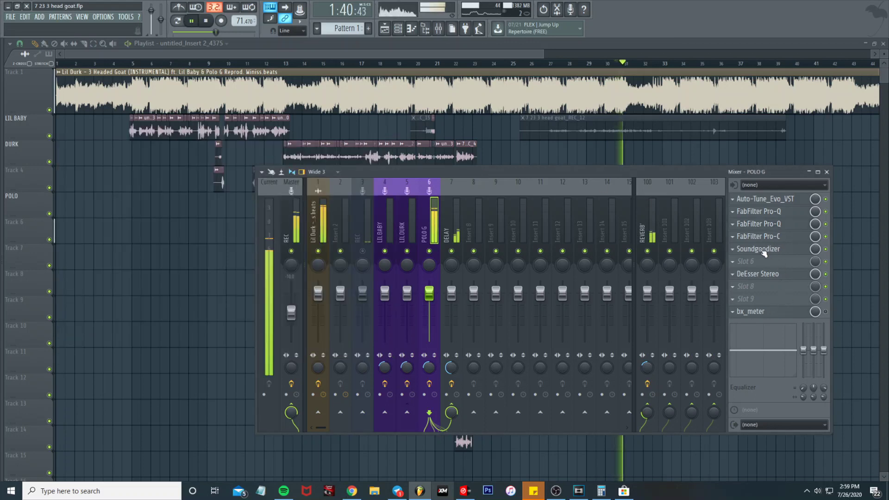
Check the Soundgoodizer setting on POLO G with the vocal playing, stop playback, and close the plugin.
click(757, 248)
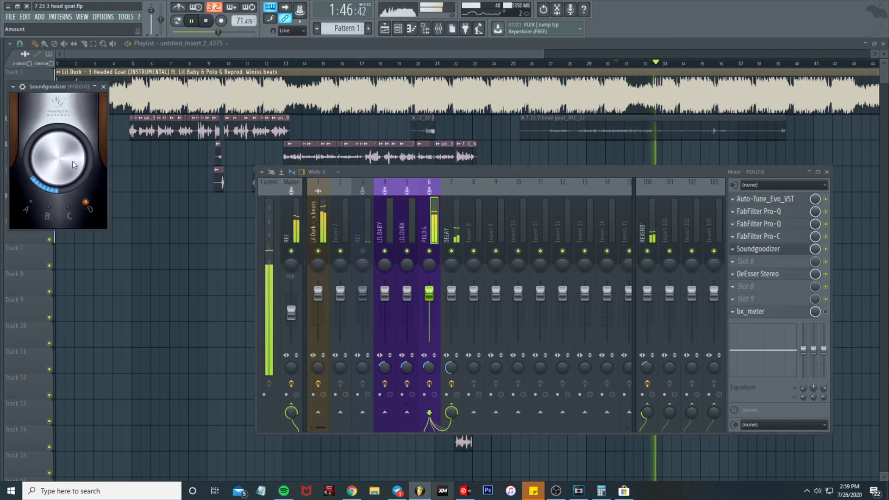
key(space)
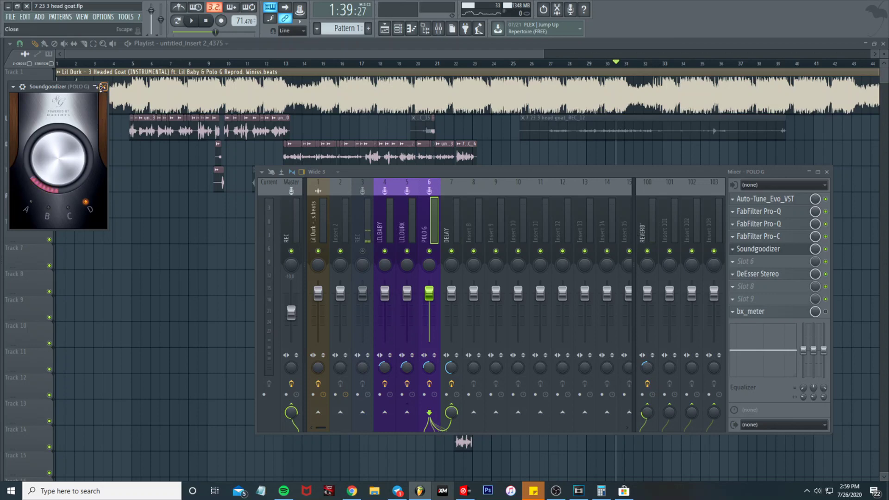
click(101, 86)
Select the master mixer track and examine the high-frequency boost in its FabFilter Pro-Q.
click(645, 227)
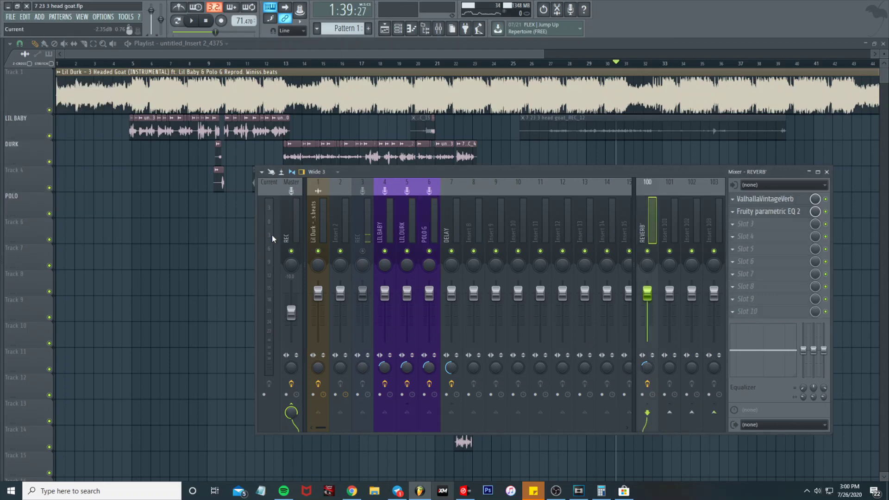
click(287, 221)
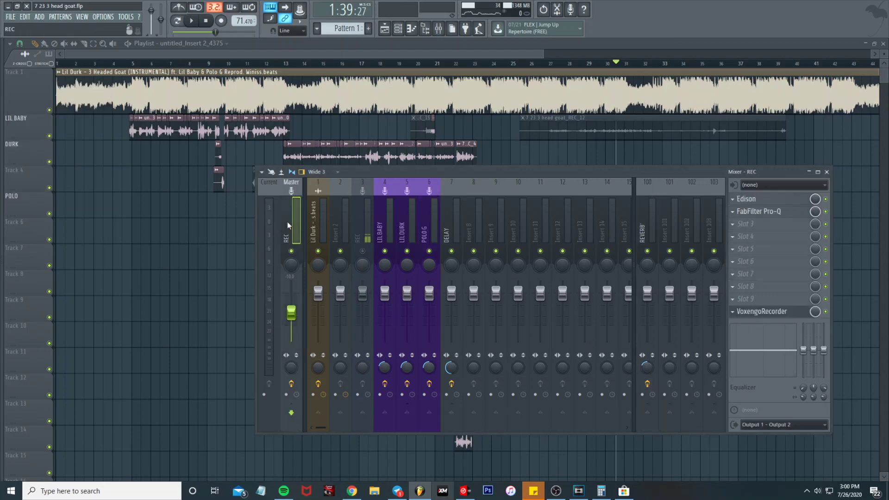
click(781, 215)
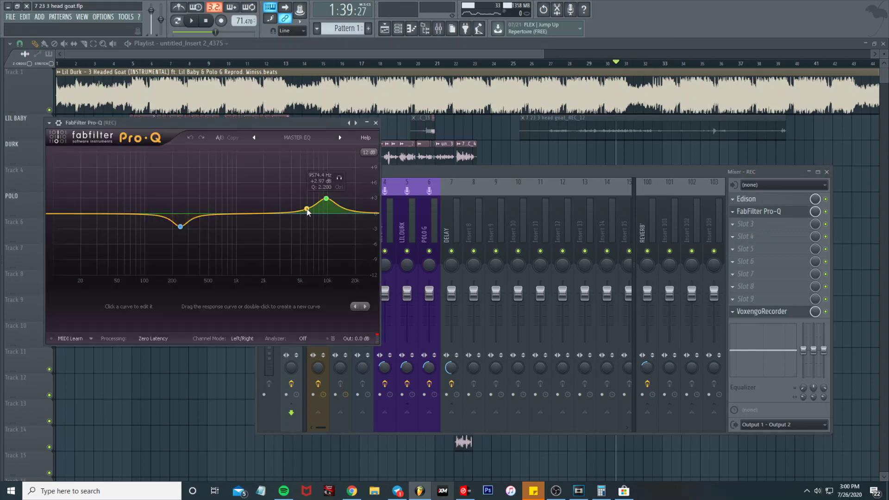
Add FabFilter Pro-L to the master track's third effect slot, and review the low-frequency cut in its Pro-Q.
click(763, 224)
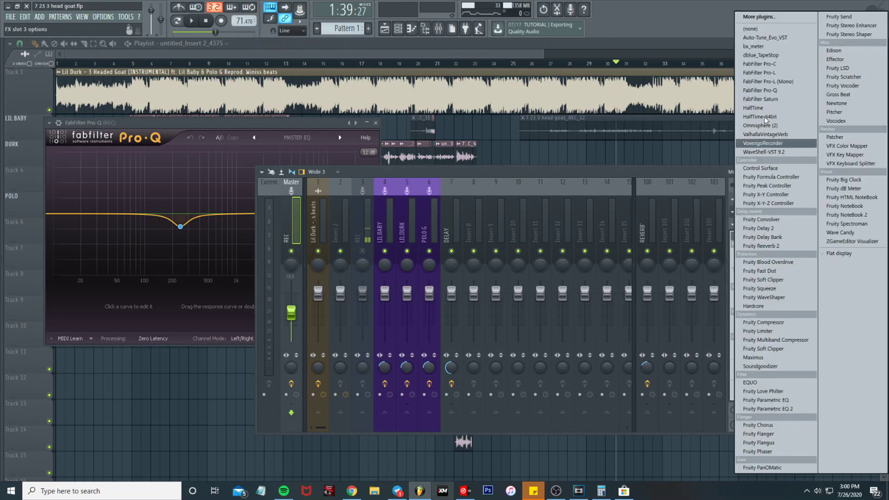
click(775, 73)
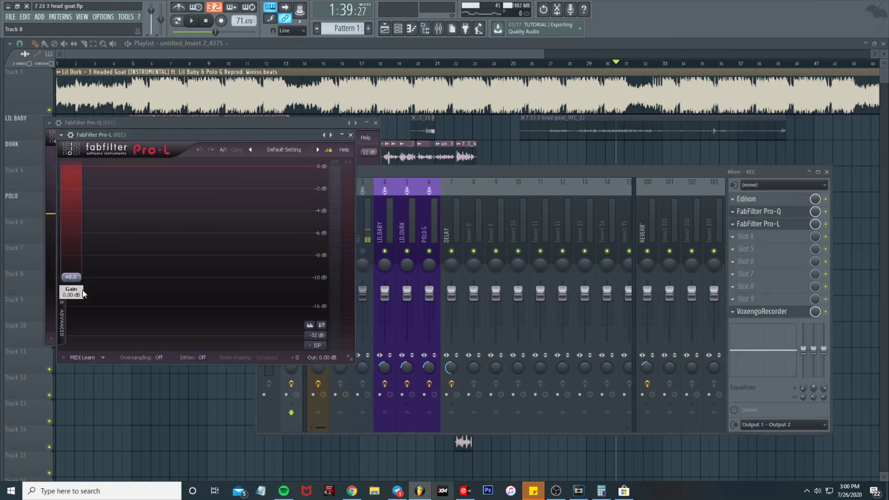
click(350, 135)
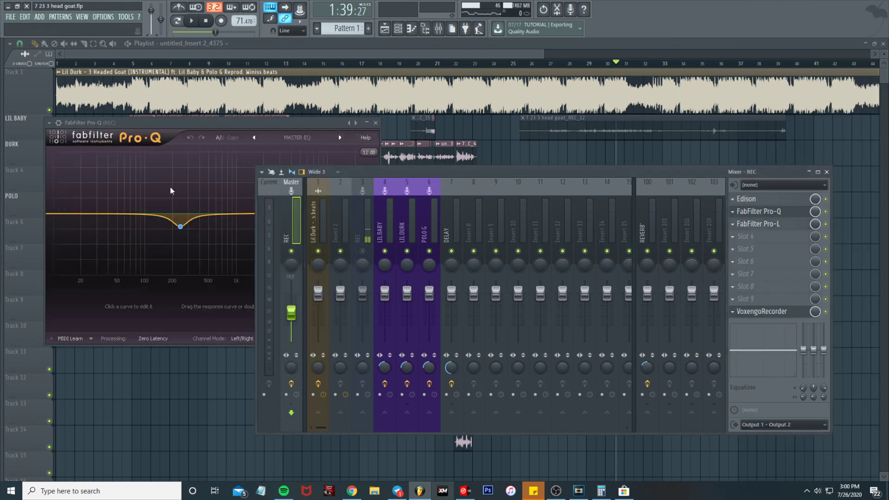
click(292, 123)
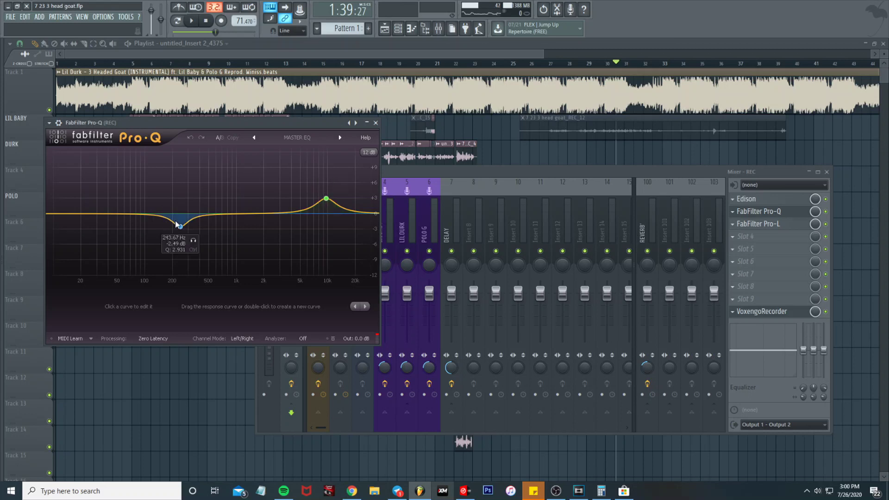
click(376, 123)
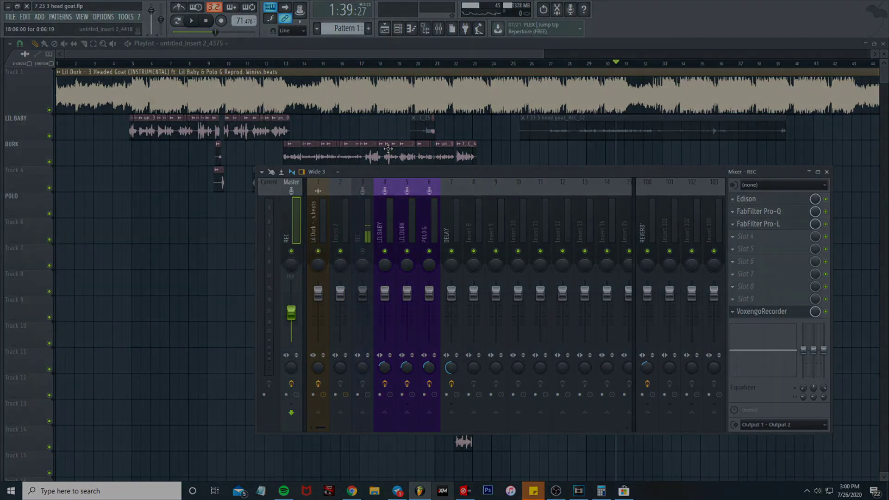